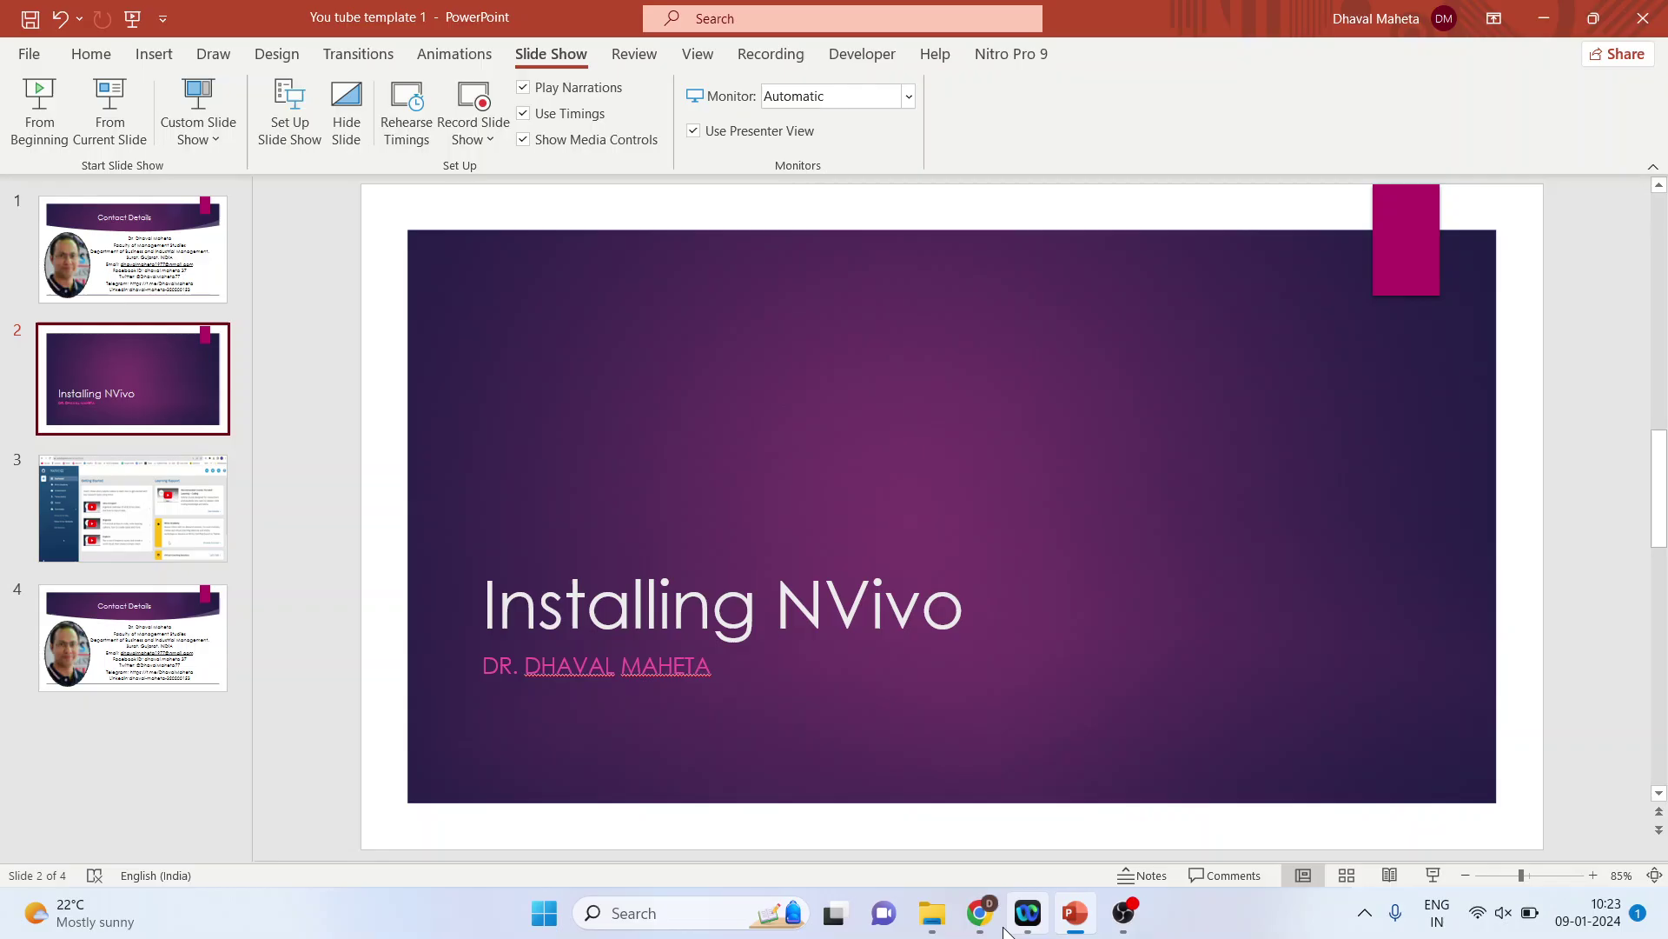
Open the Lumivero site from the Google results and go to its FREE TRIAL page
click(979, 912)
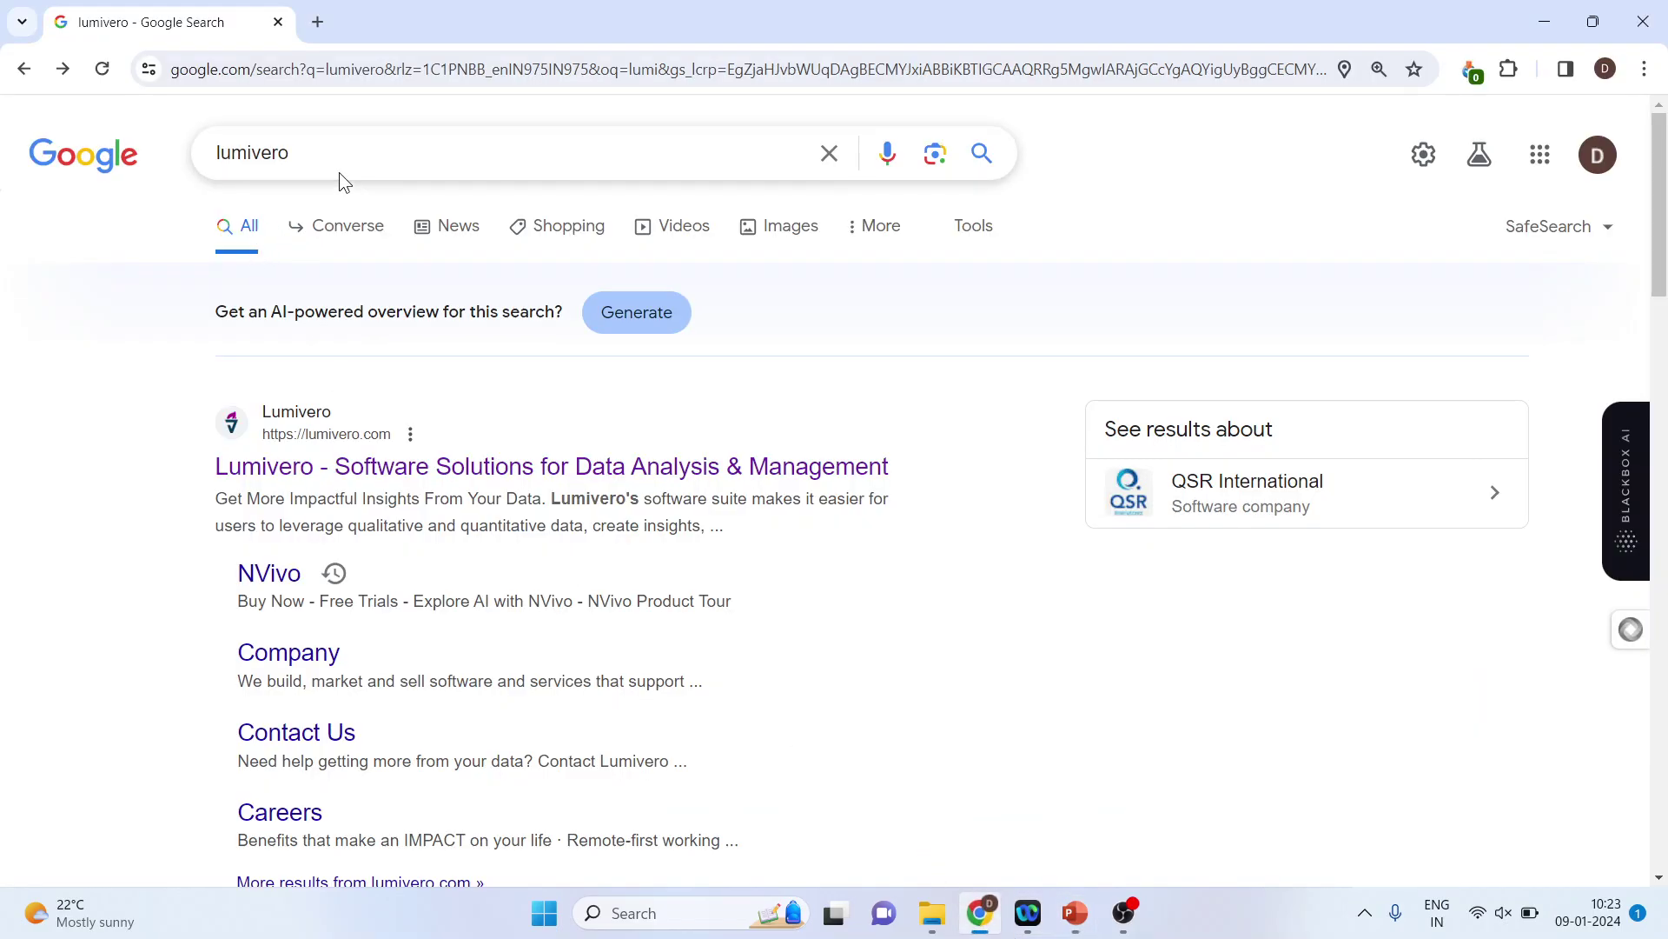
click(376, 474)
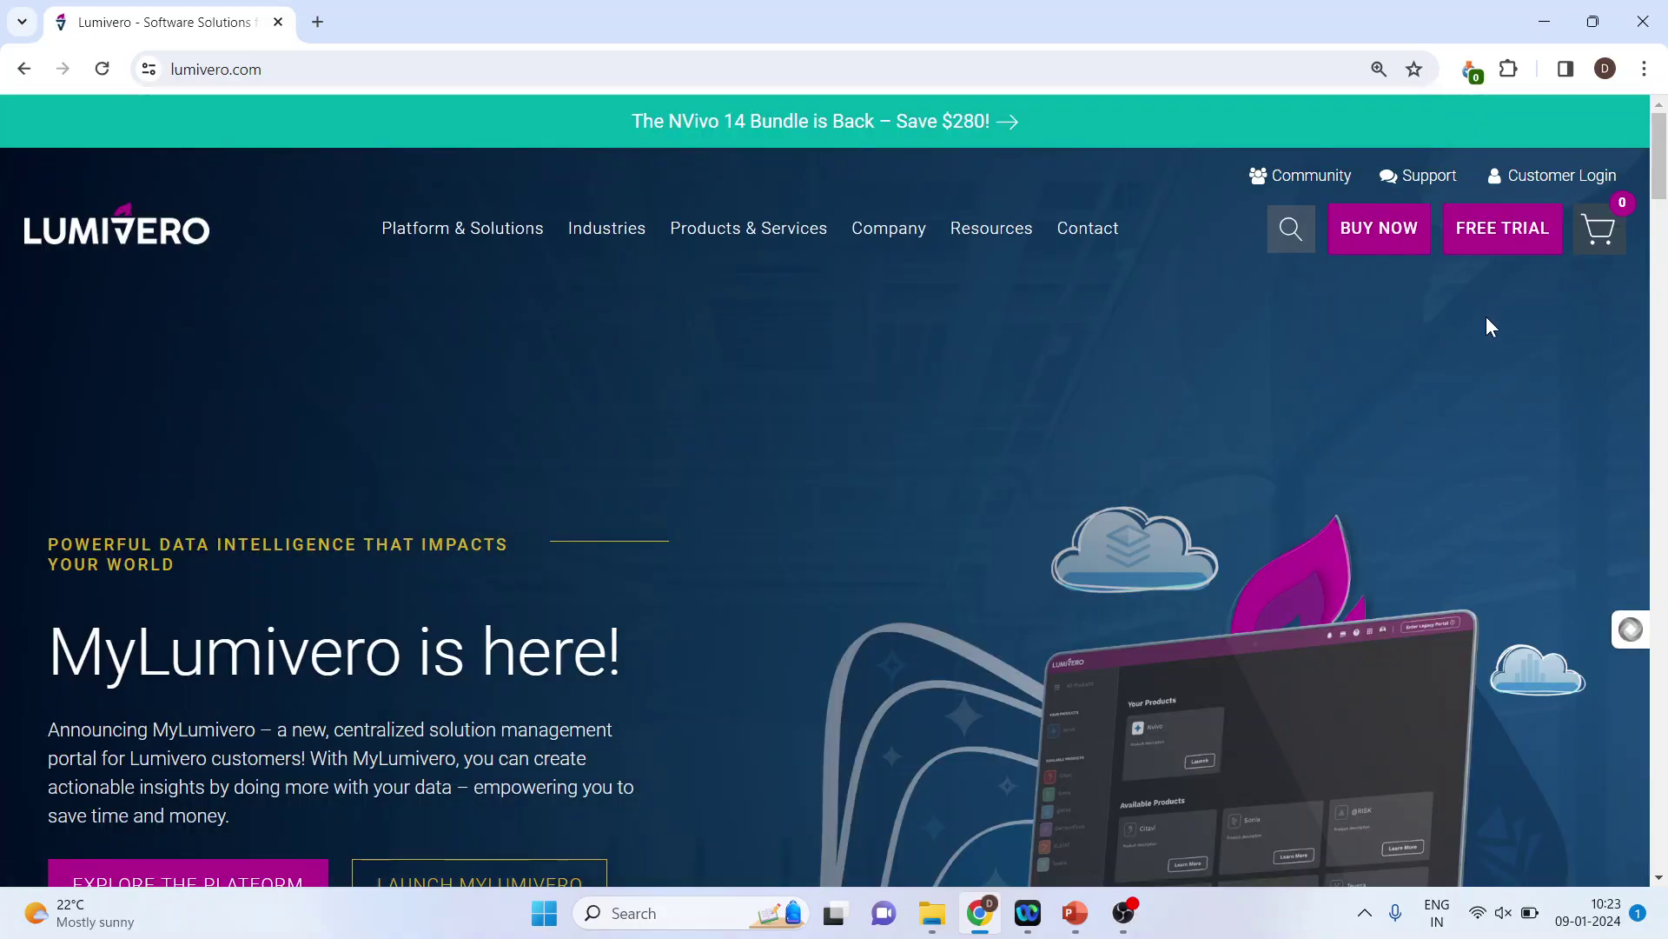
click(1501, 247)
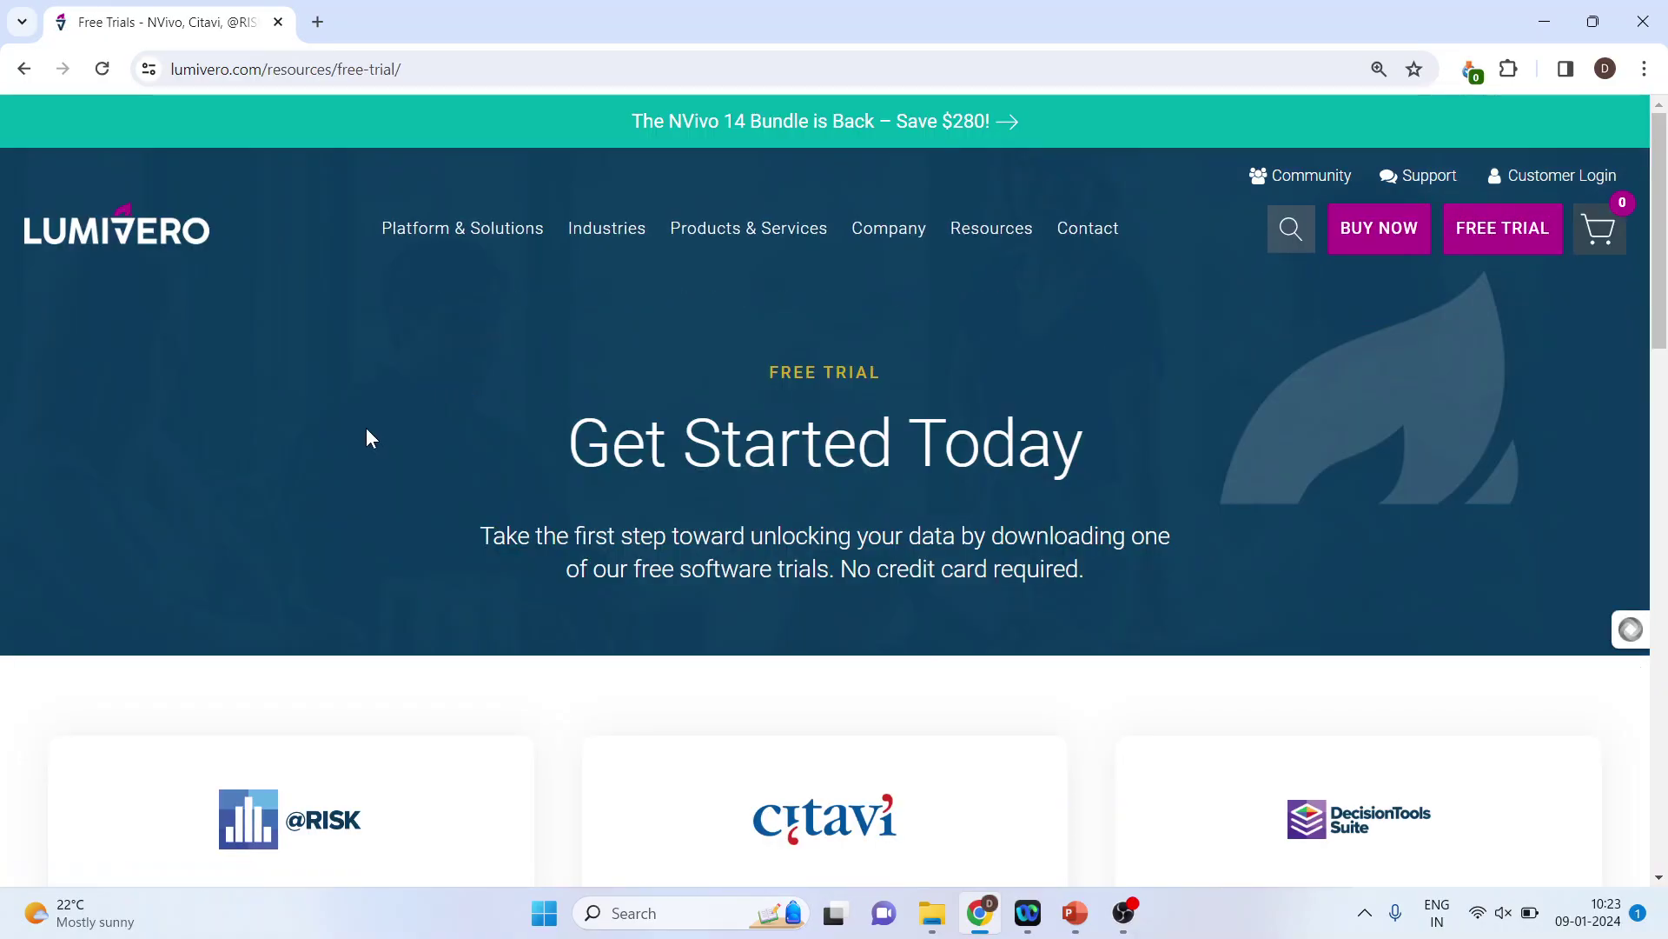
Scroll down the Free Trials list to the NVivo card to reach its sign-up form
scroll(367, 431, down, 5)
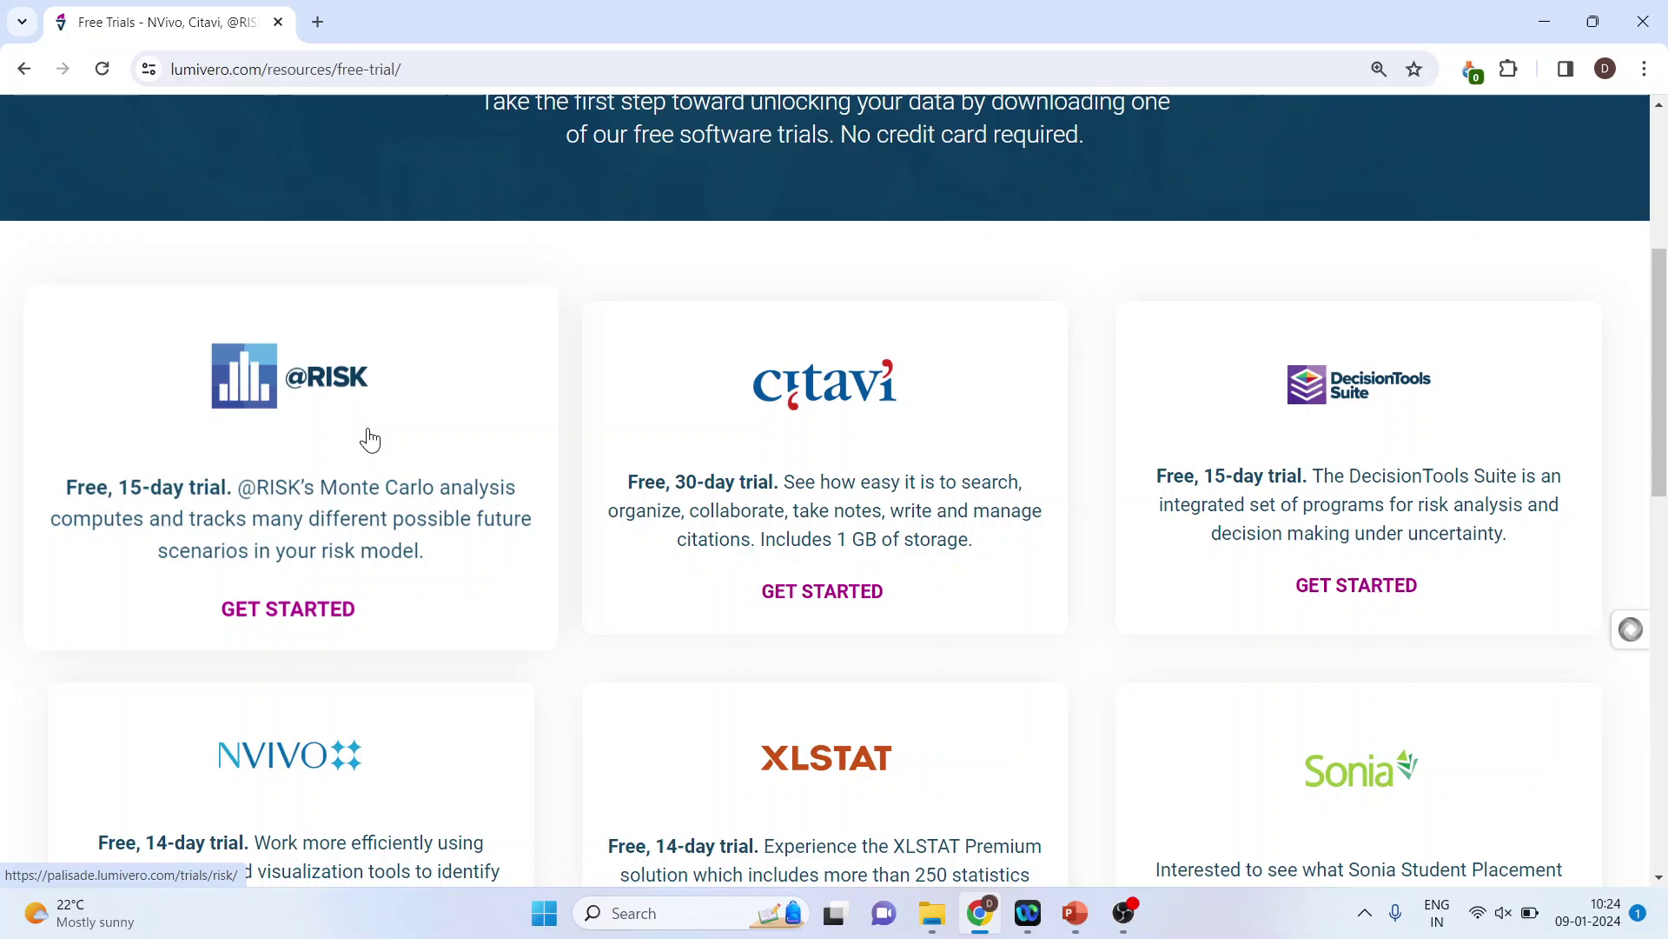
scroll(435, 442, down, 3)
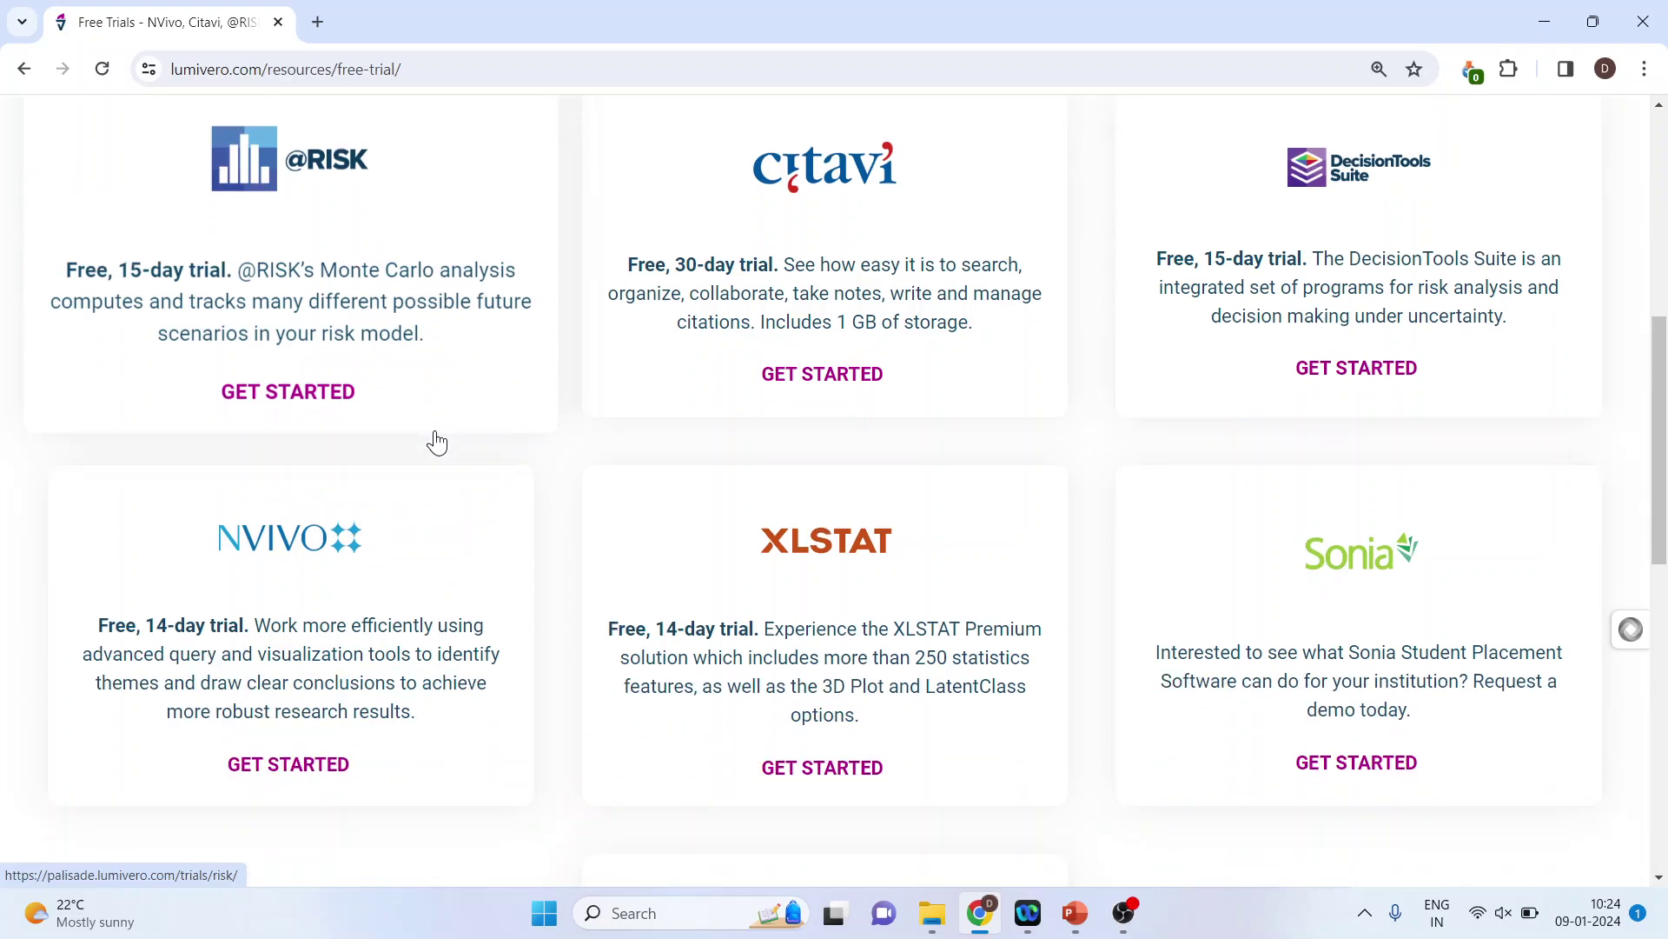
scroll(436, 441, down, 2)
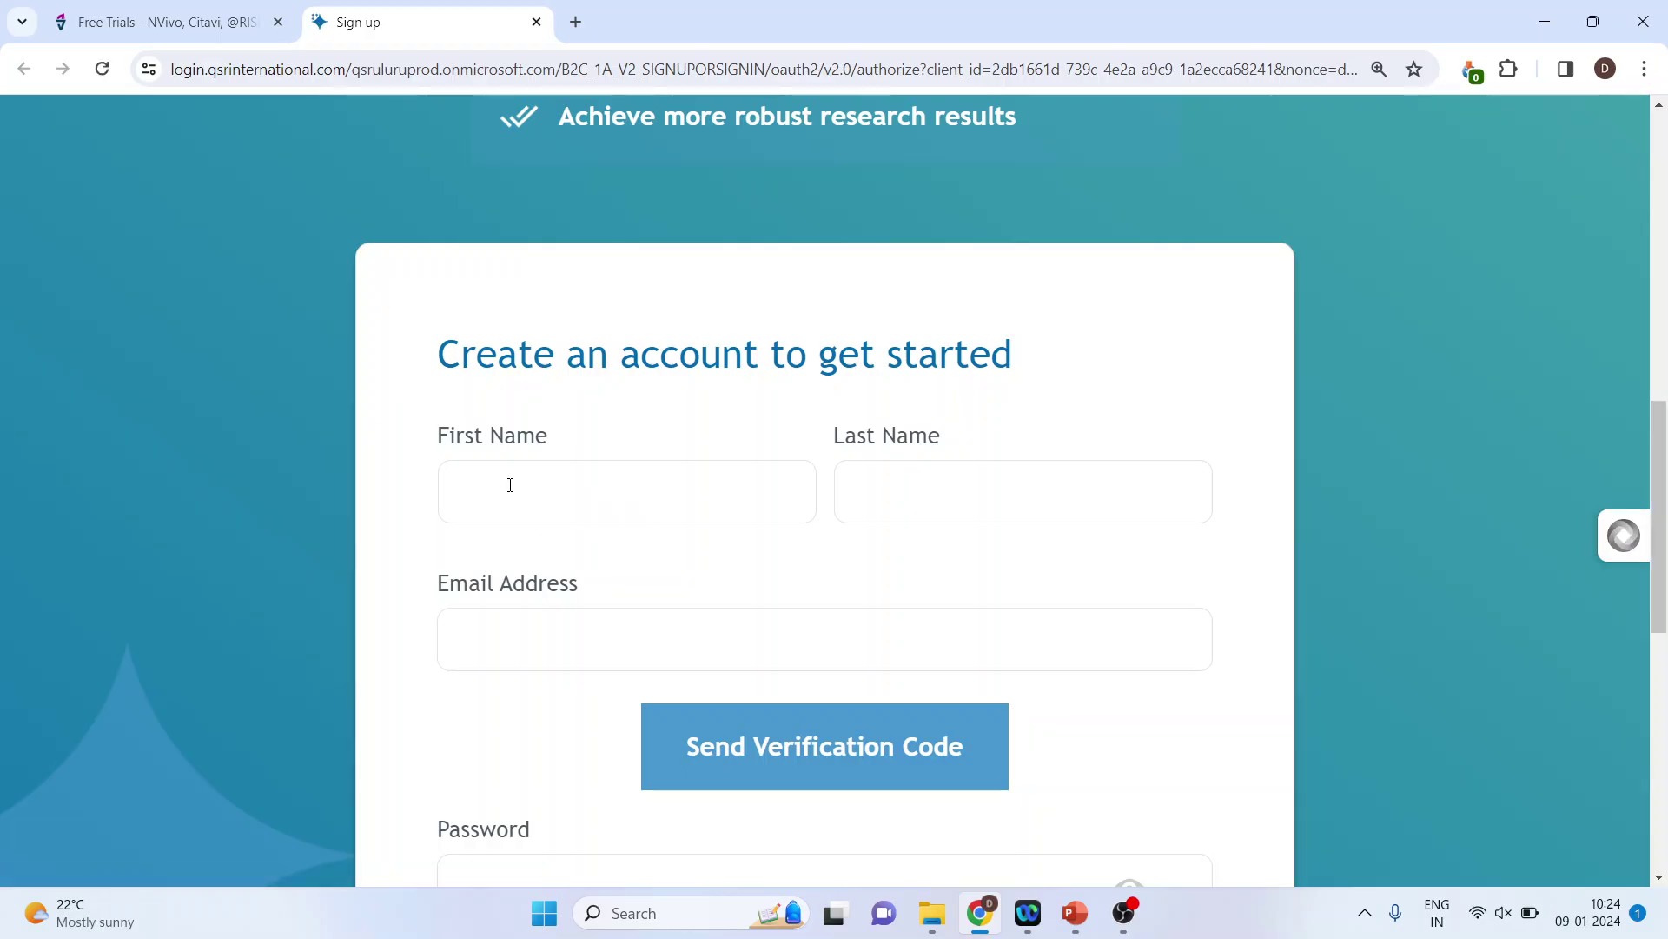
Fill the first name, last name and email fields from saved autofill details
click(510, 484)
click(626, 580)
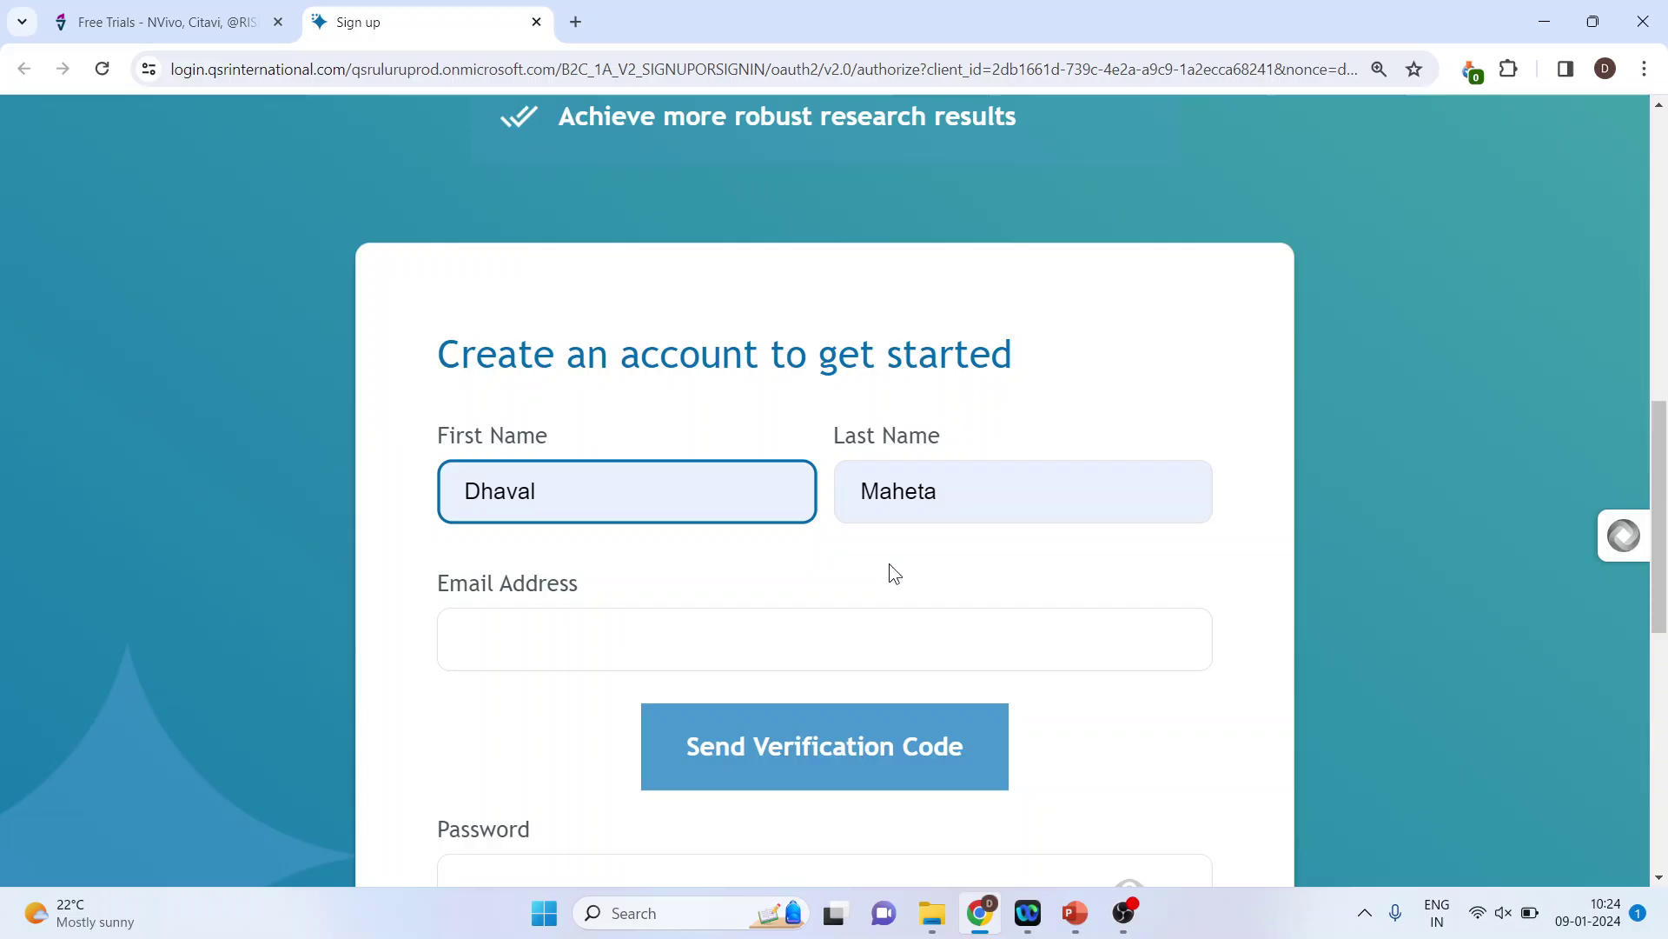
click(558, 649)
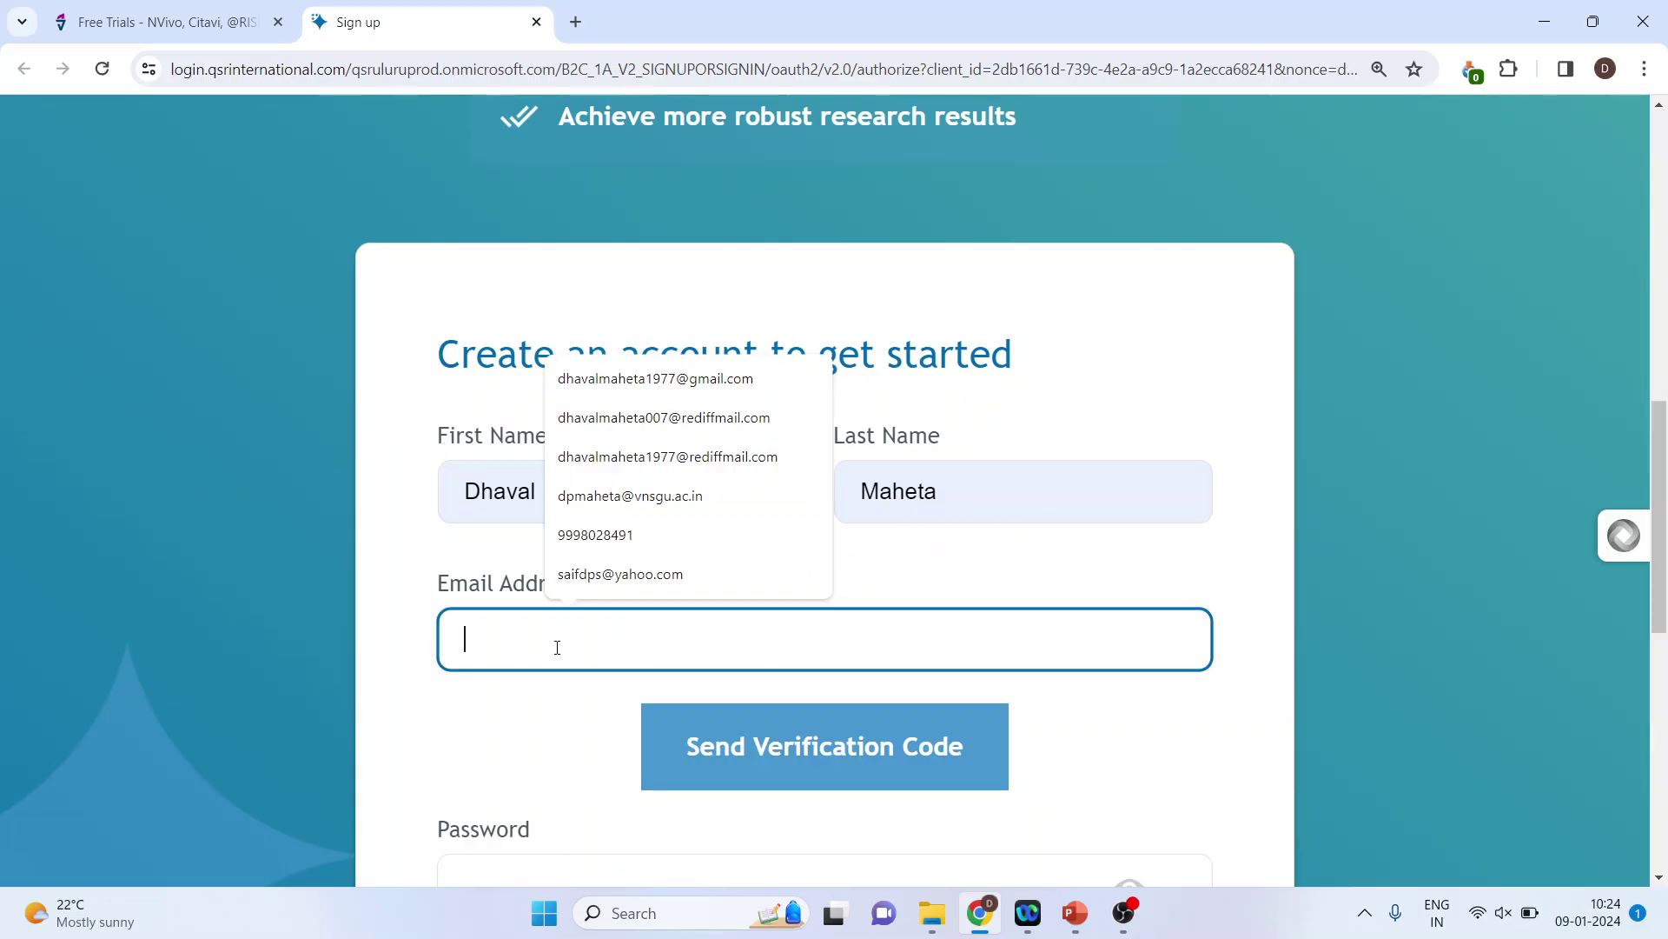
click(670, 382)
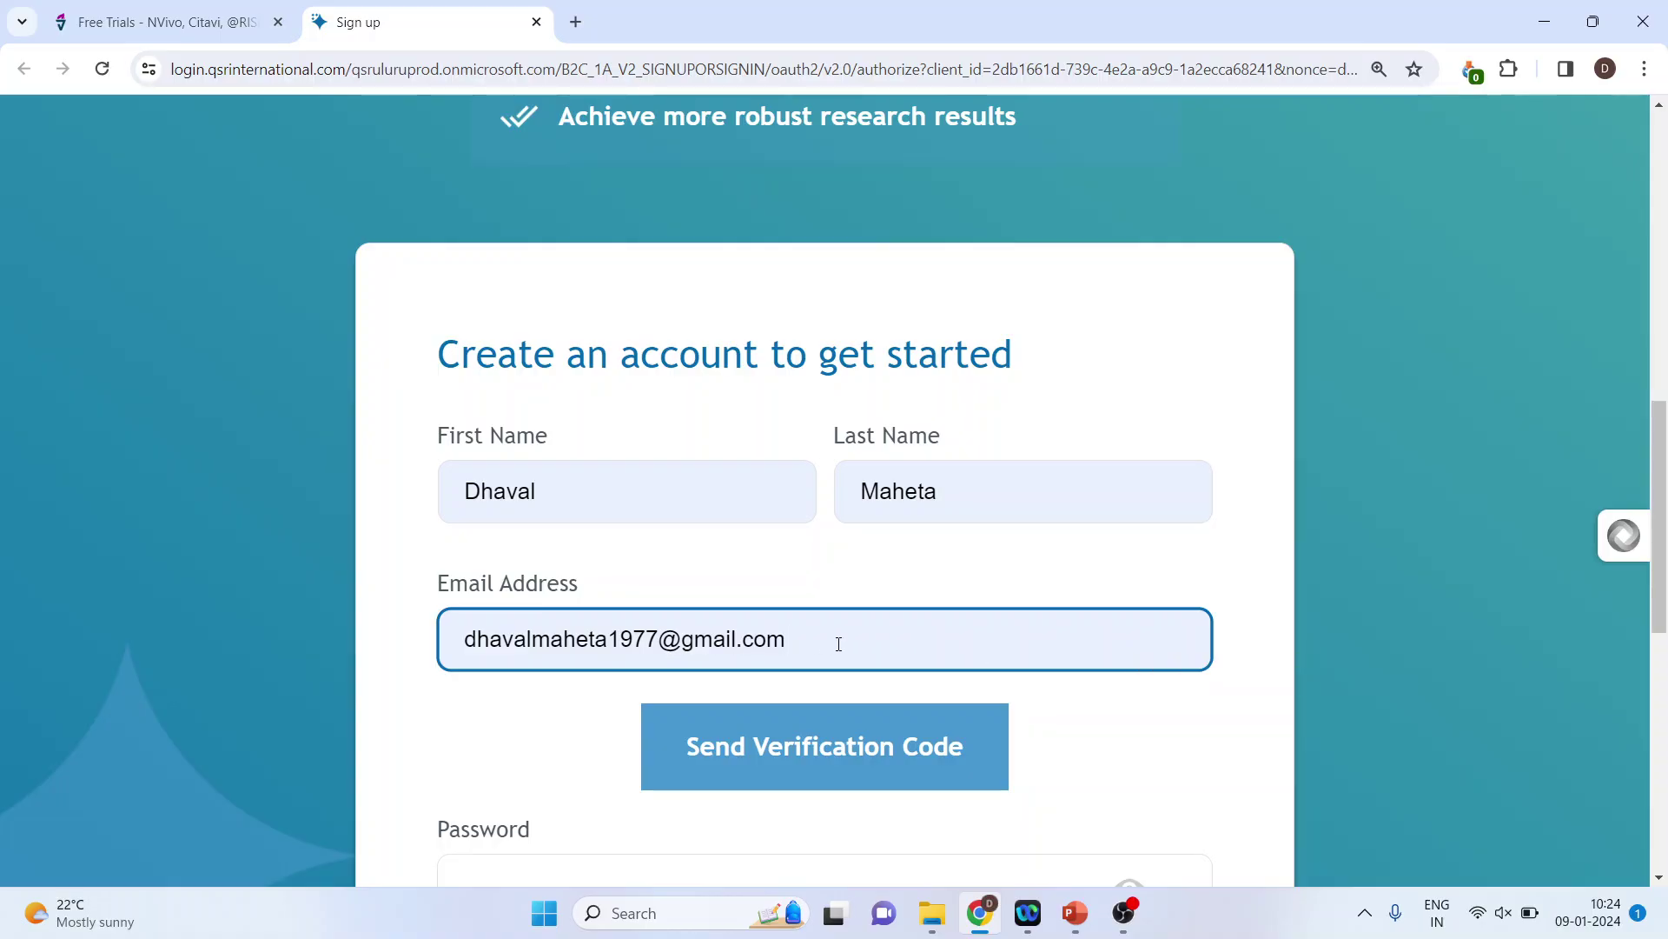
Request a verification code with Send Verification Code
scroll(839, 650, down, 1)
scroll(840, 650, down, 1)
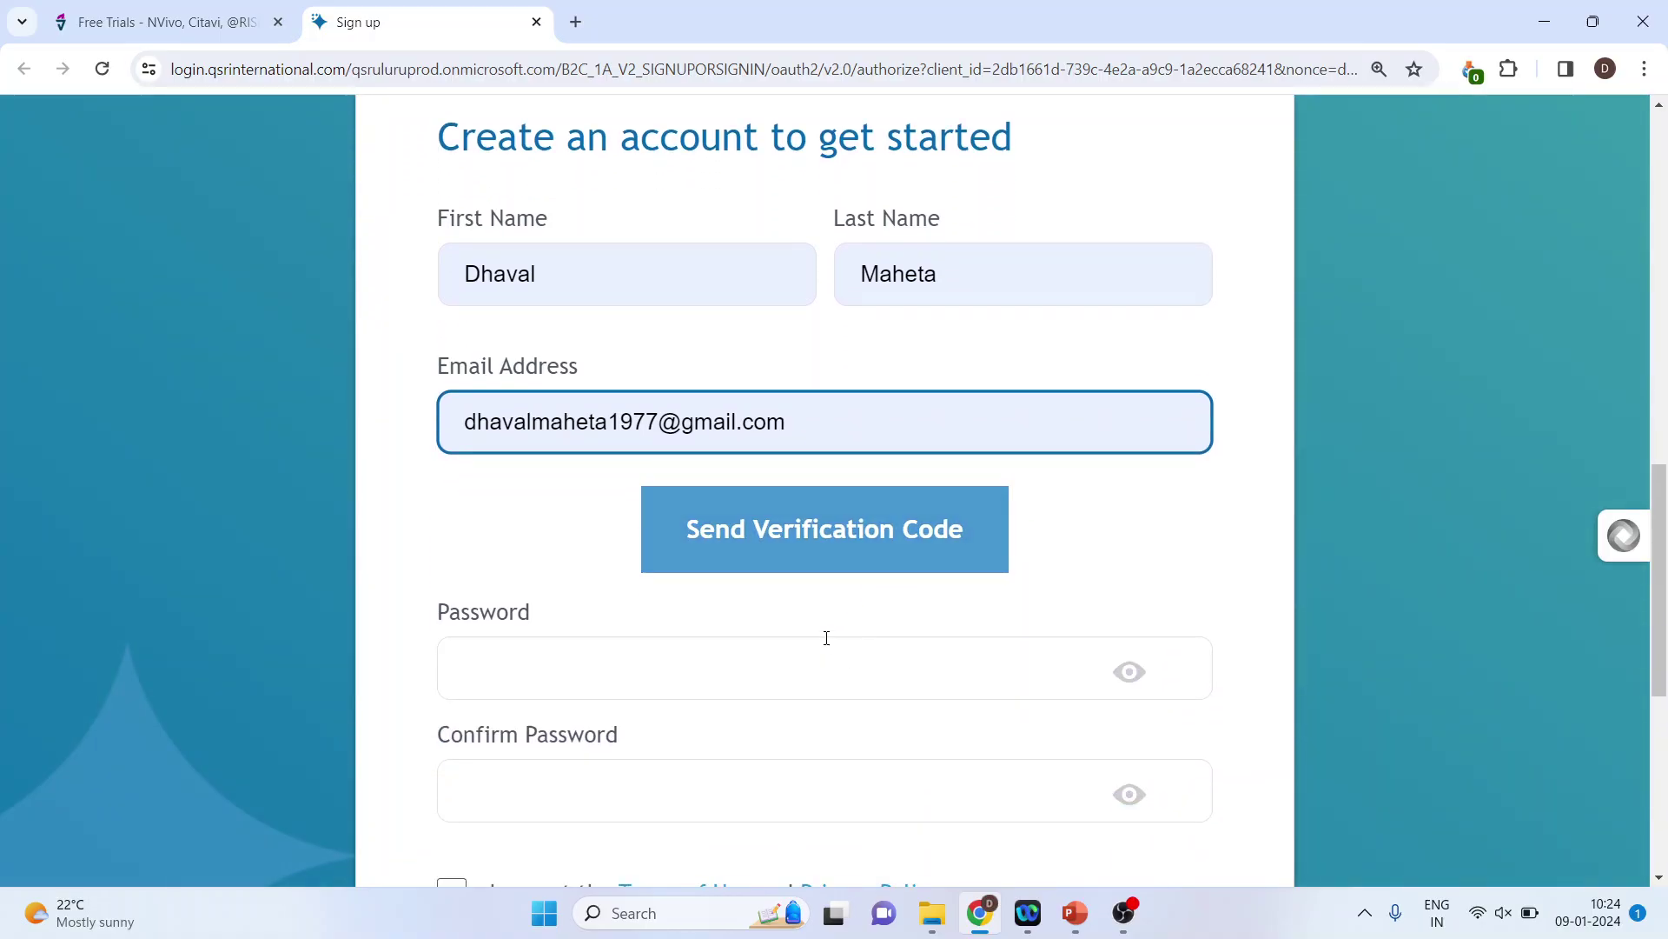
click(796, 553)
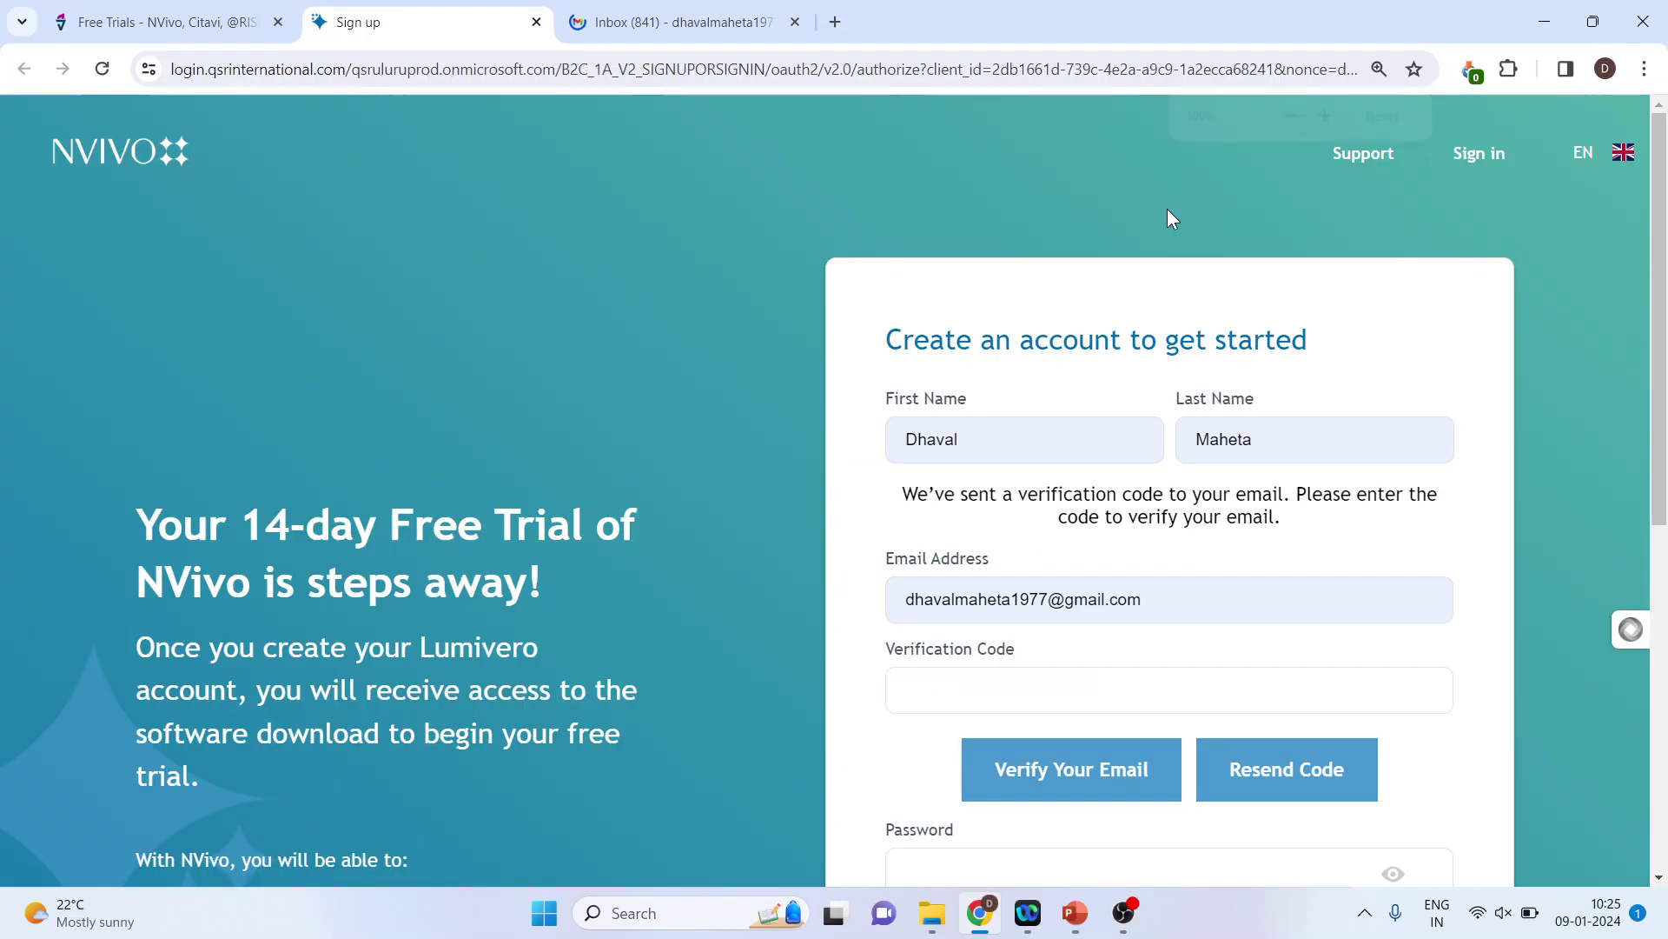
Copy the verification code from the QSR email in the Gmail inbox
key(ctrl+minus)
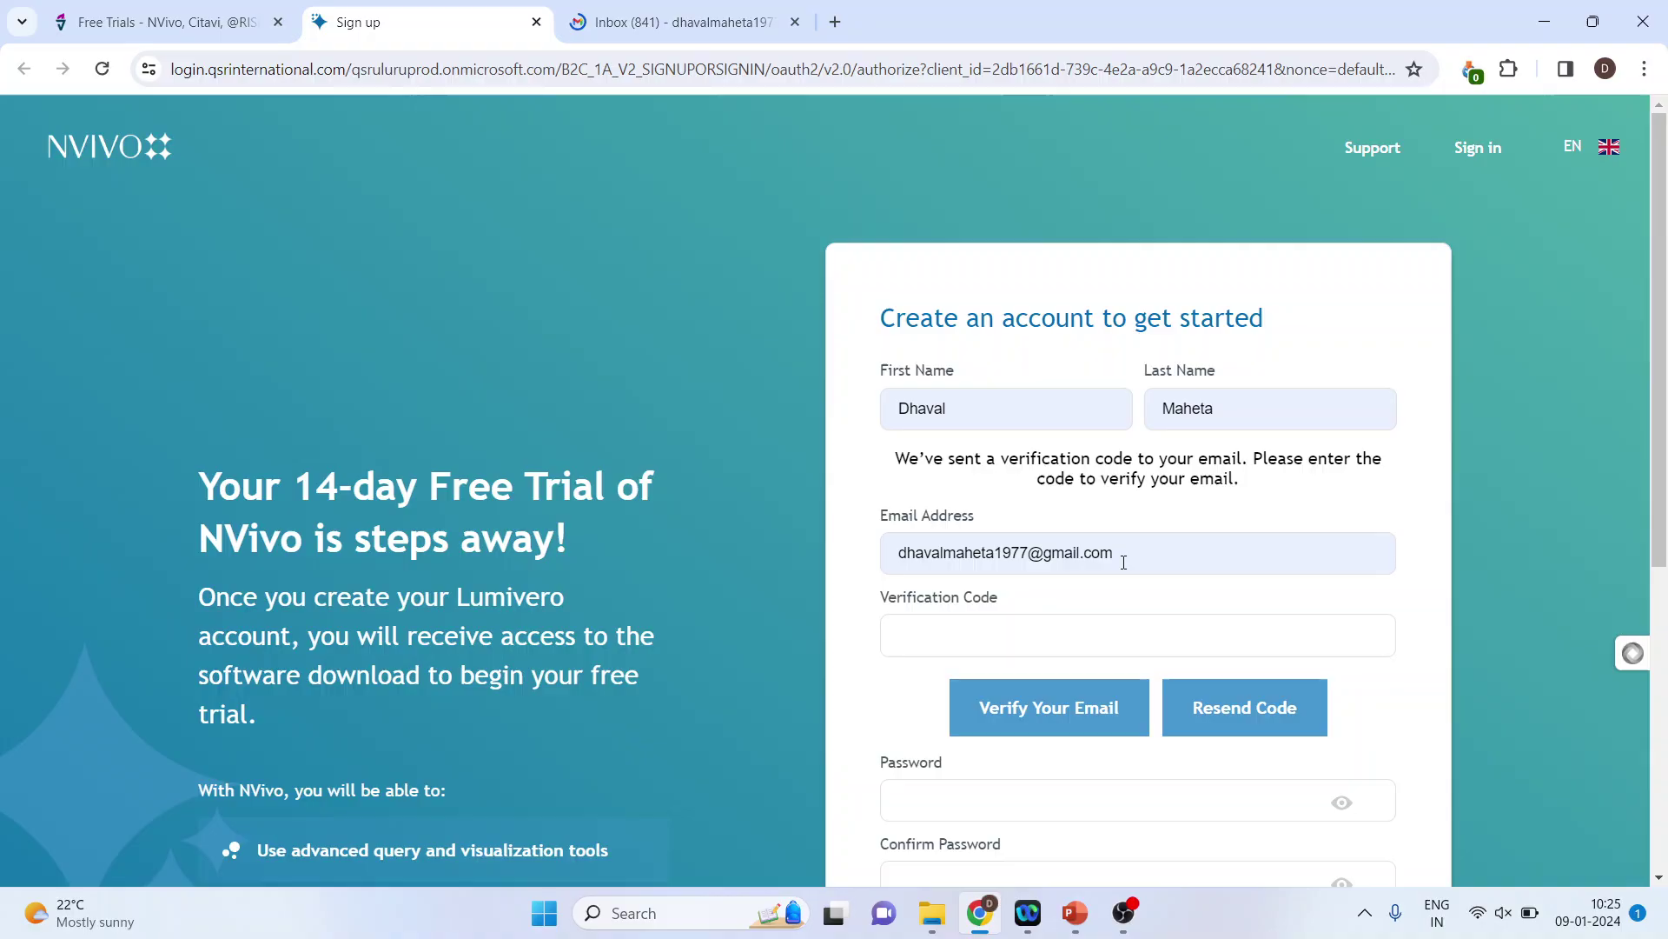
click(686, 24)
click(424, 300)
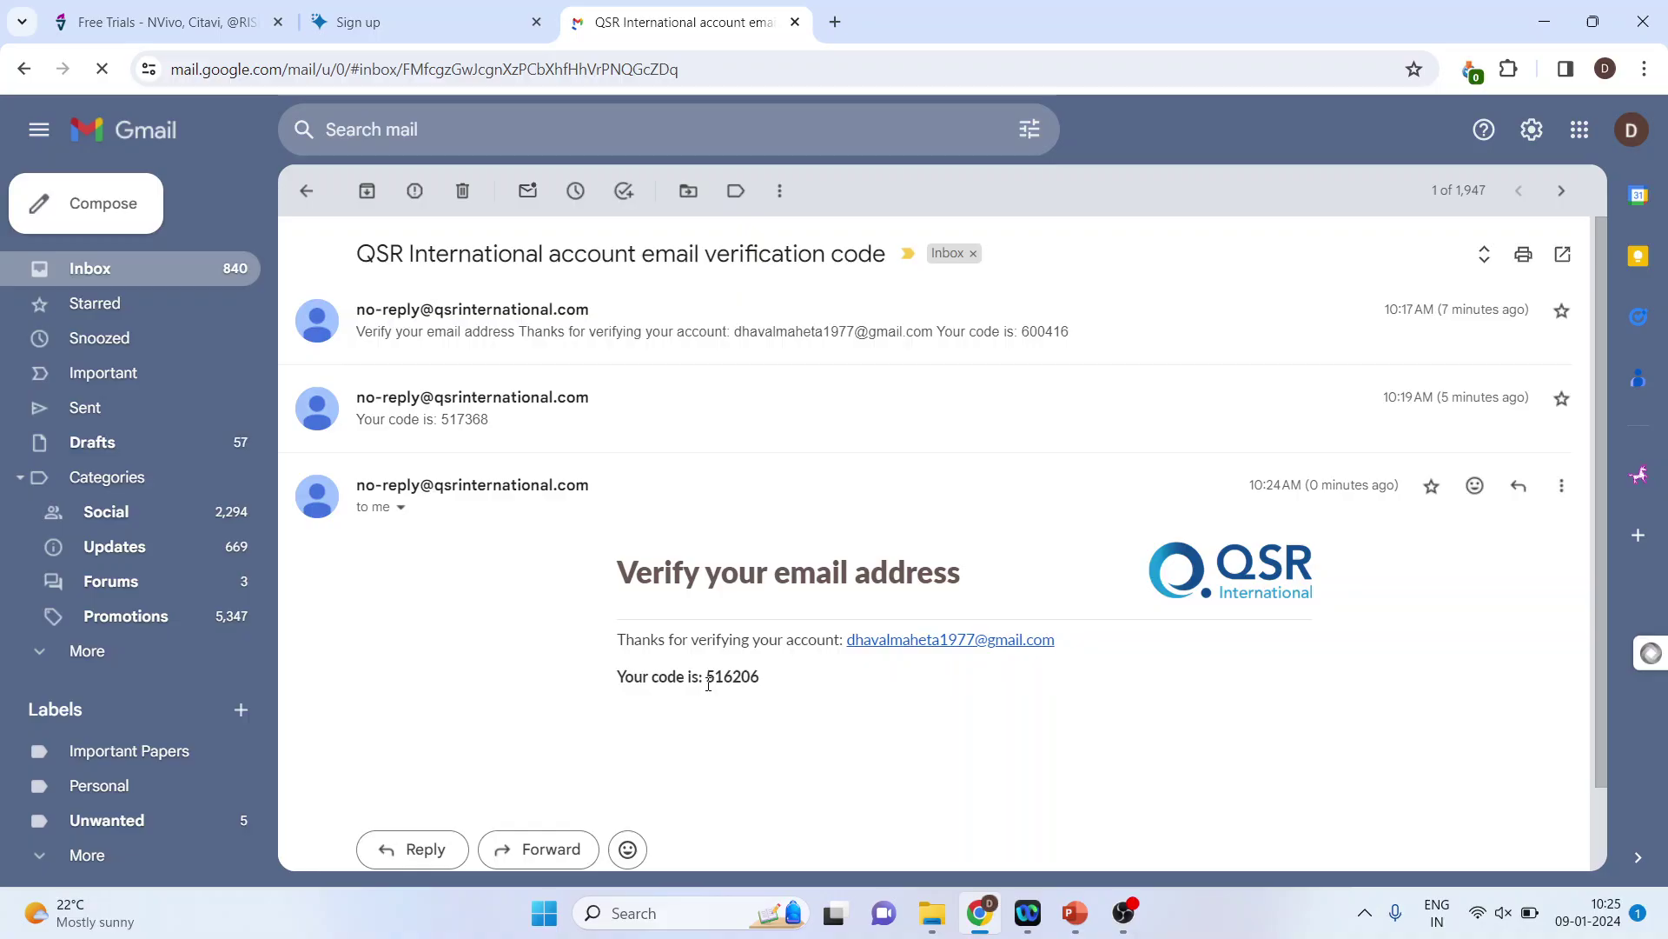
drag(705, 678, 771, 687)
right_click(744, 683)
click(828, 416)
Paste the copied code into the sign-up form's Verification Code field
click(431, 30)
click(914, 634)
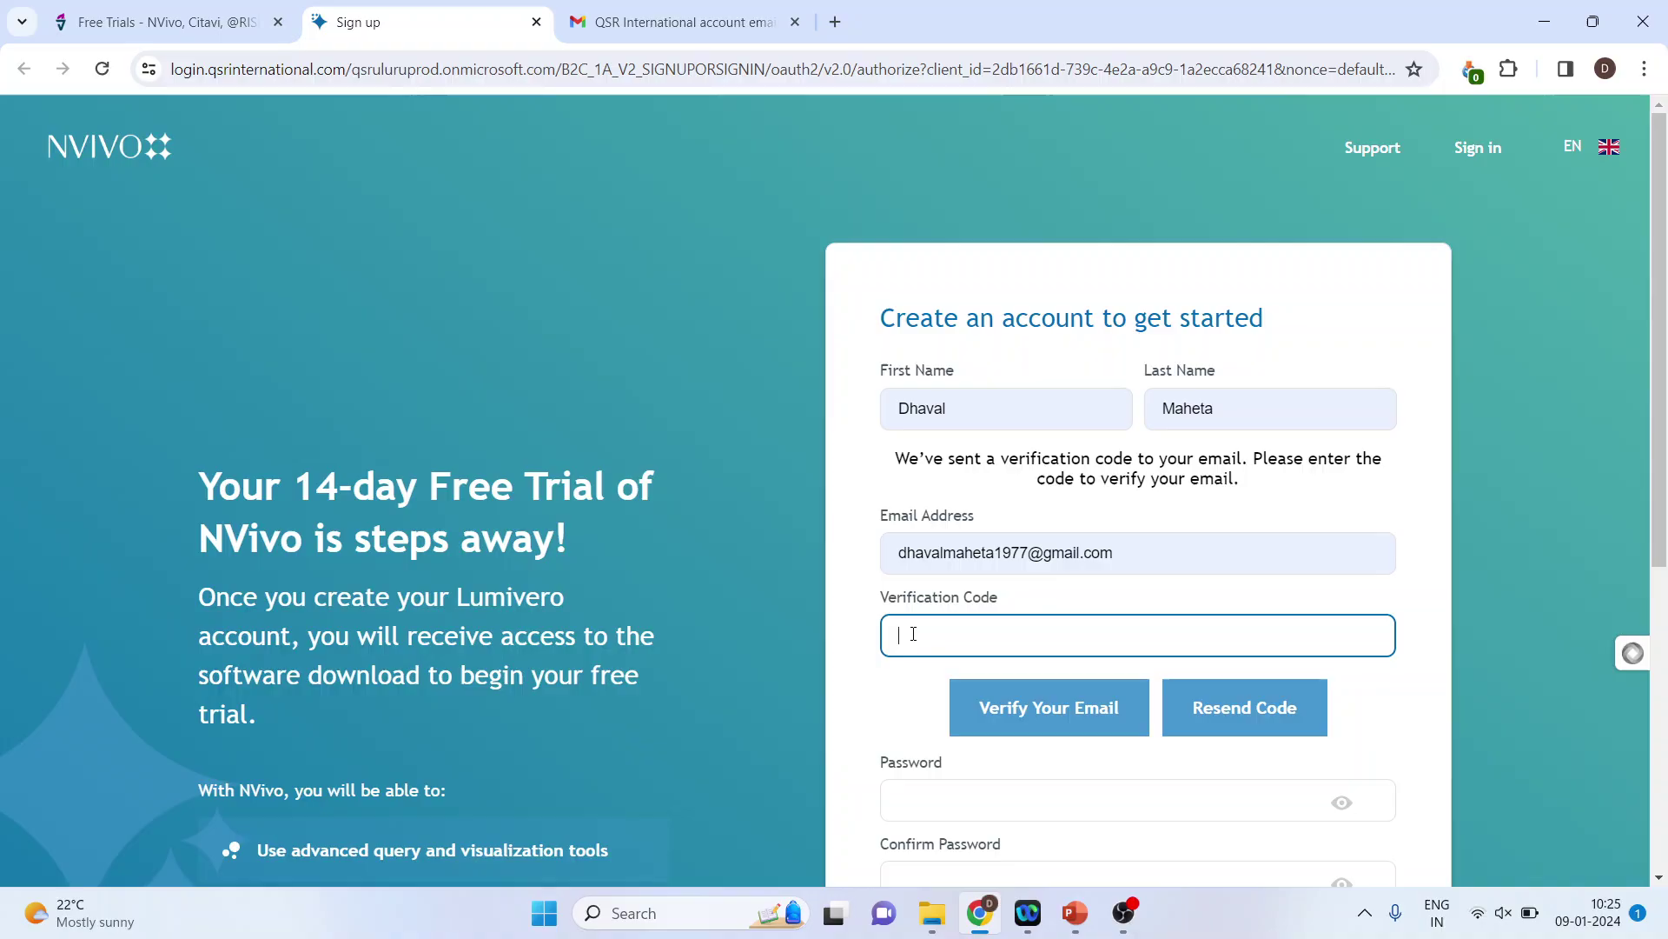
key(ctrl+v)
scroll(1128, 659, down, 3)
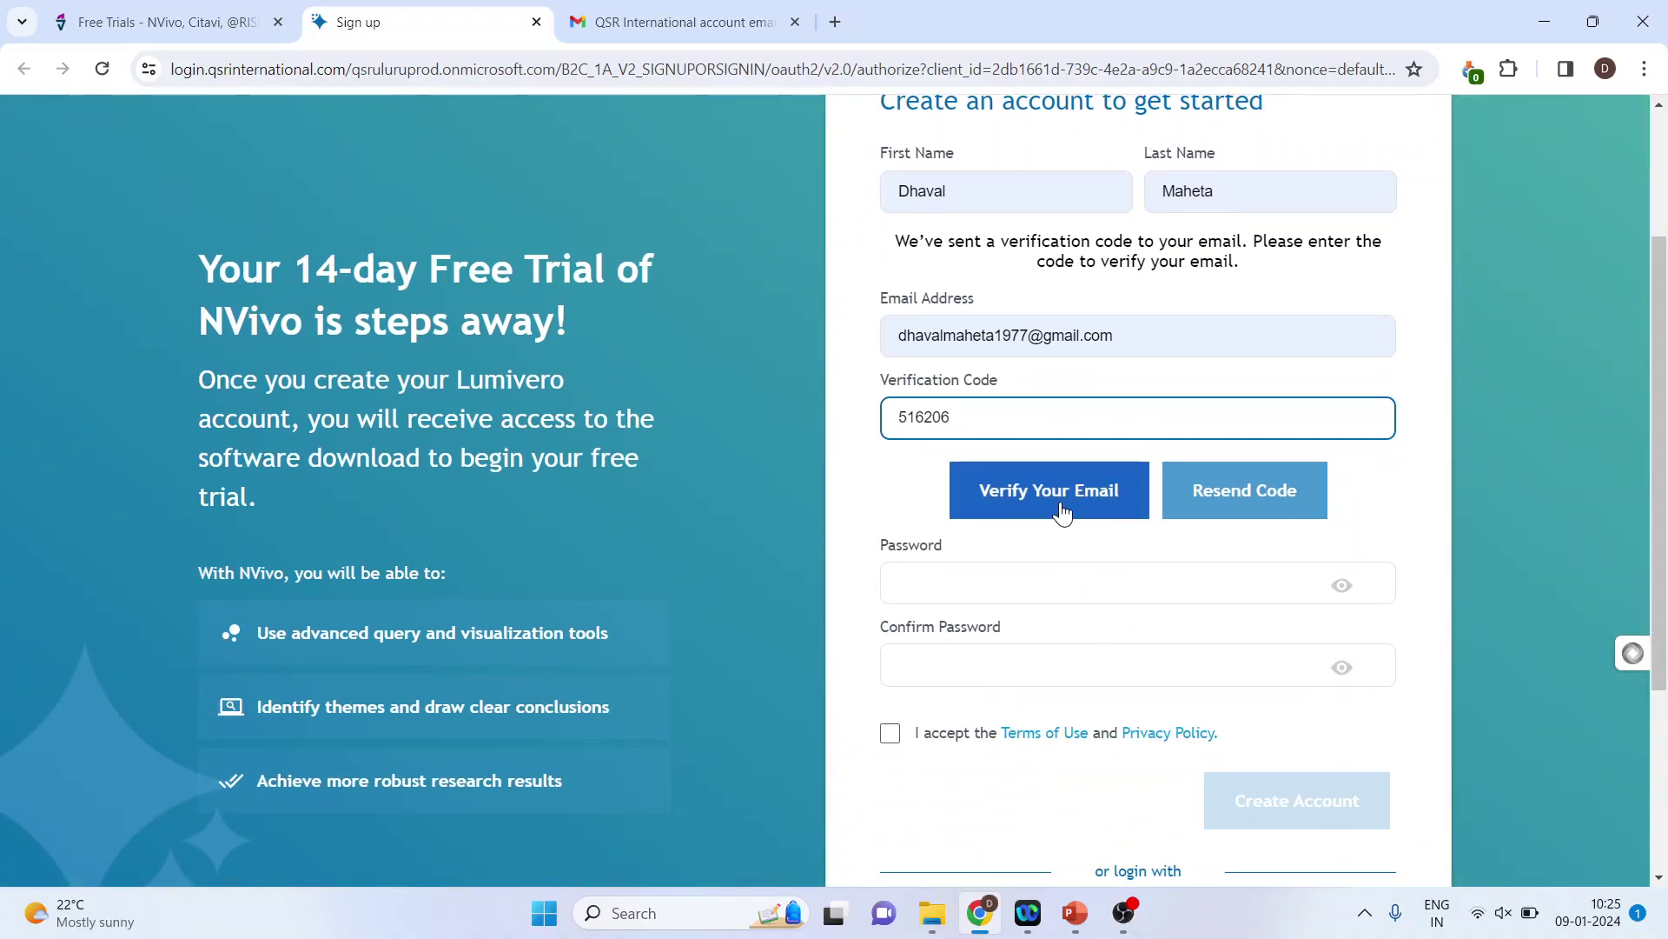
Verify the email, enter and confirm a password, accept the Terms of Use, and create the account
click(1062, 505)
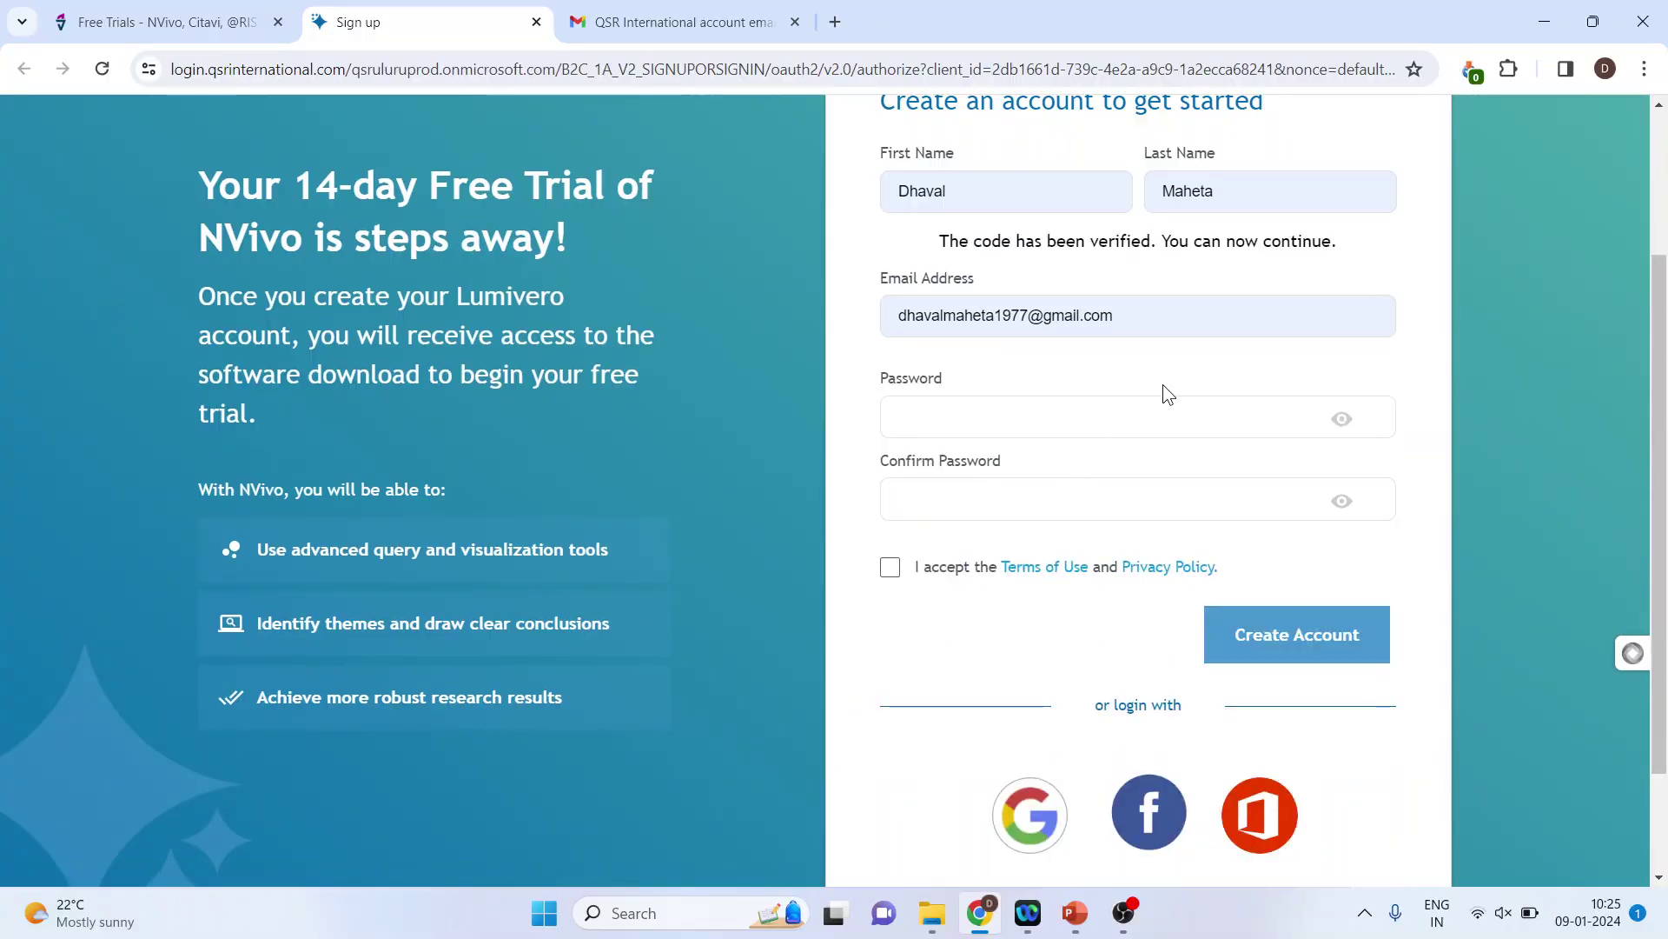
click(946, 417)
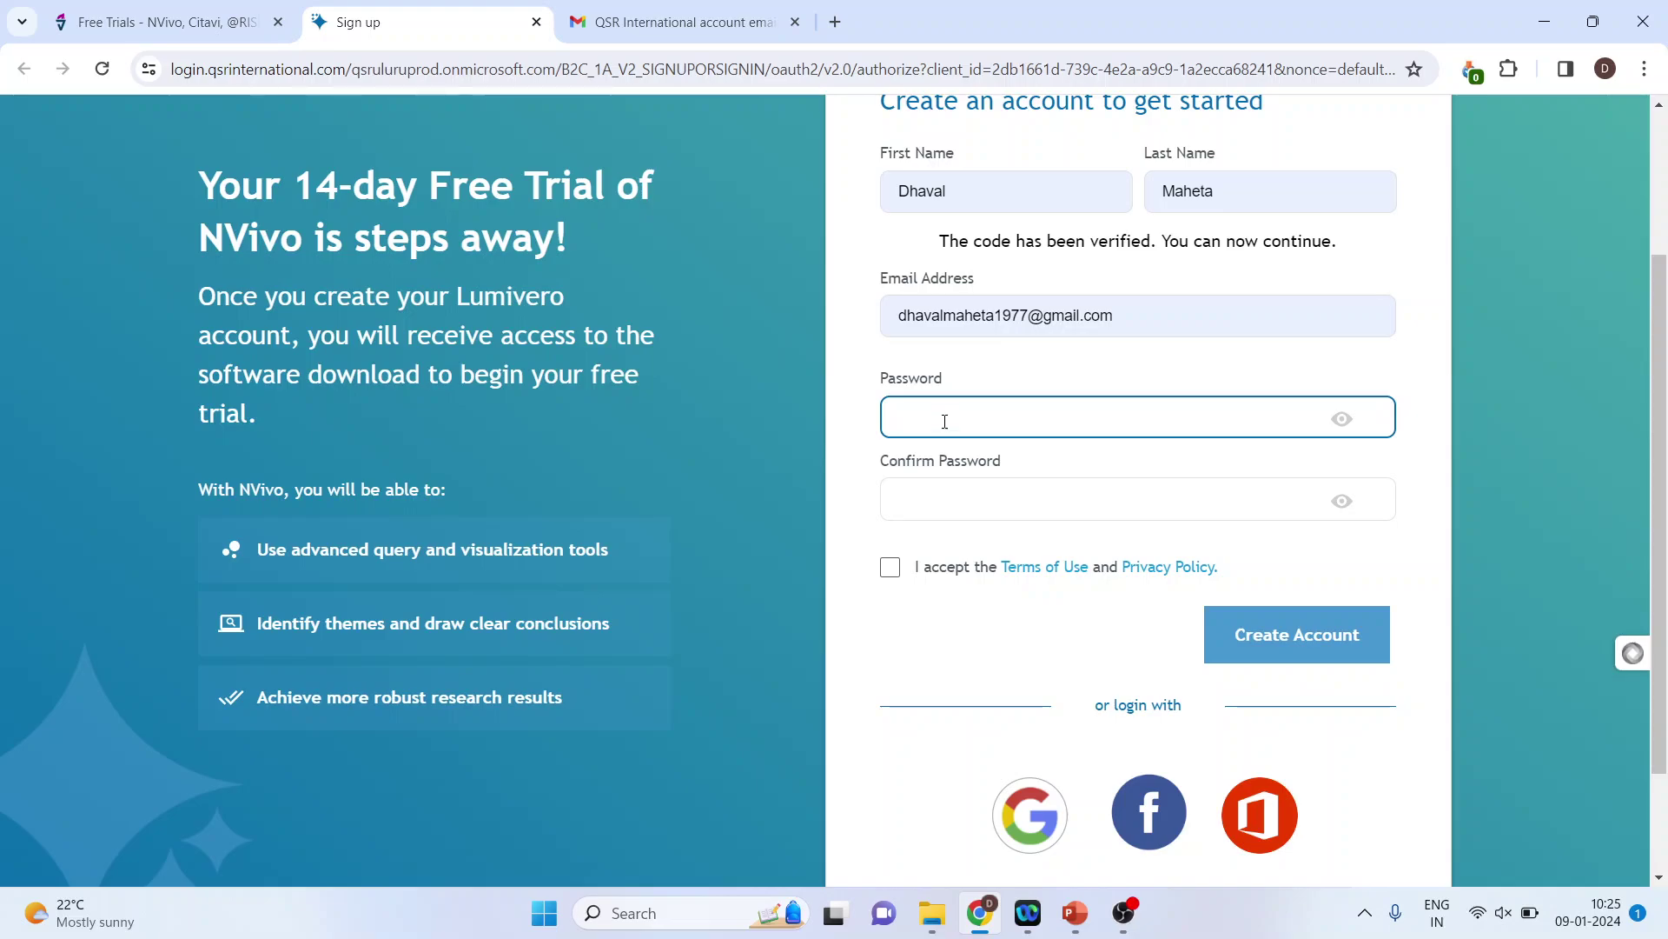
click(921, 497)
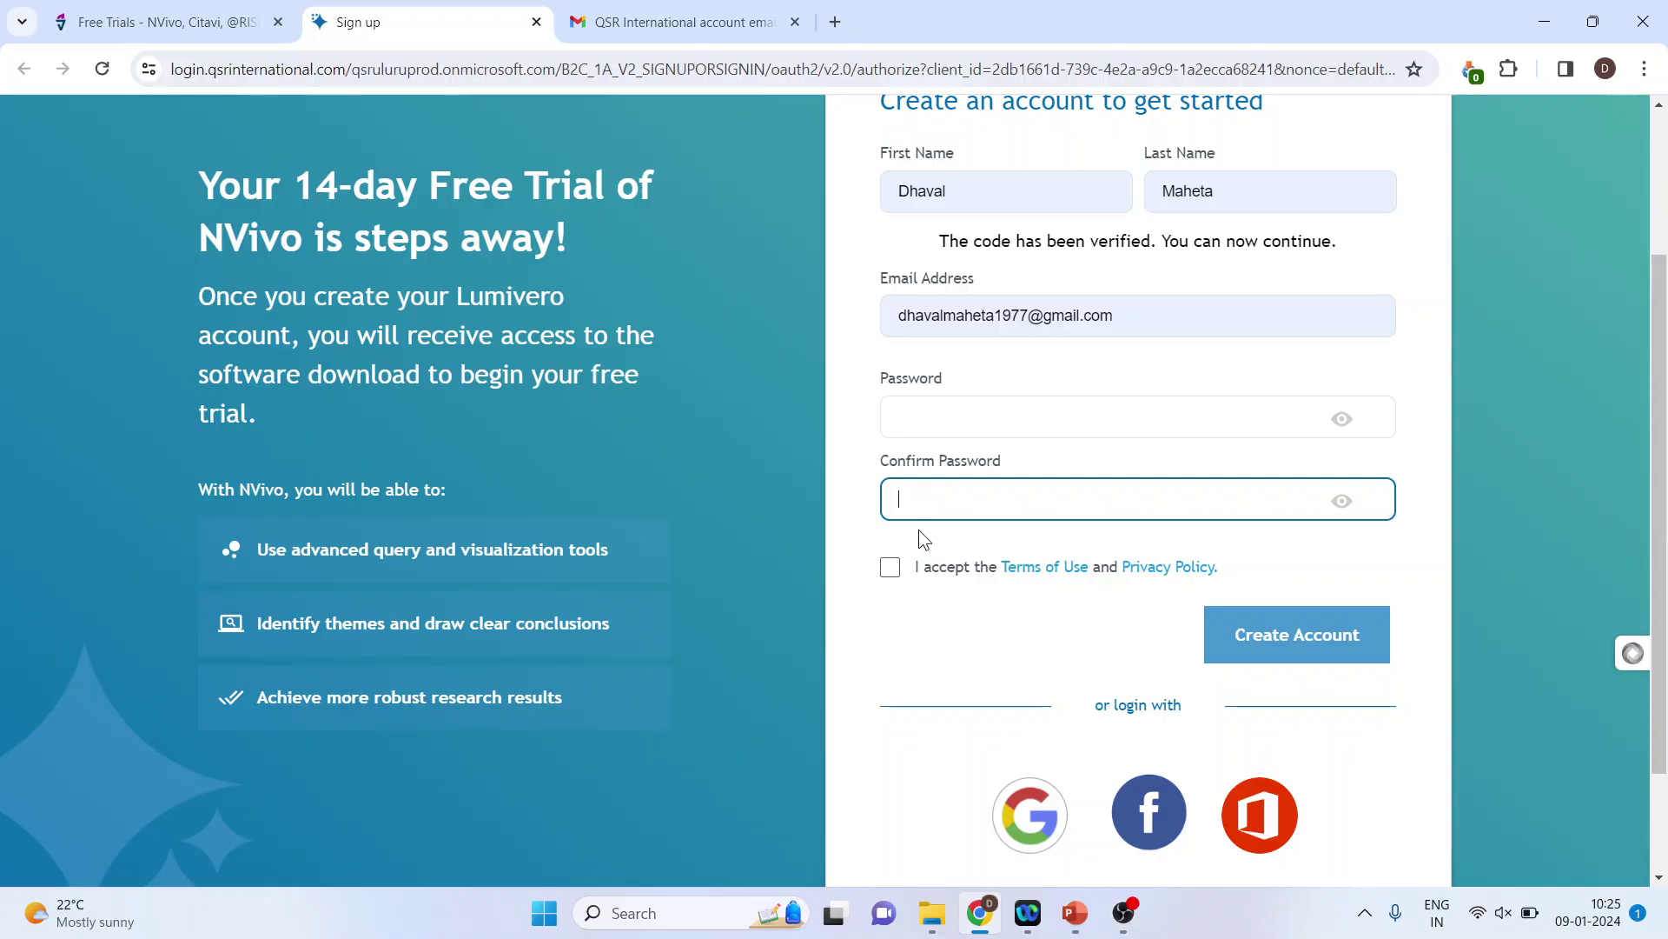
click(892, 569)
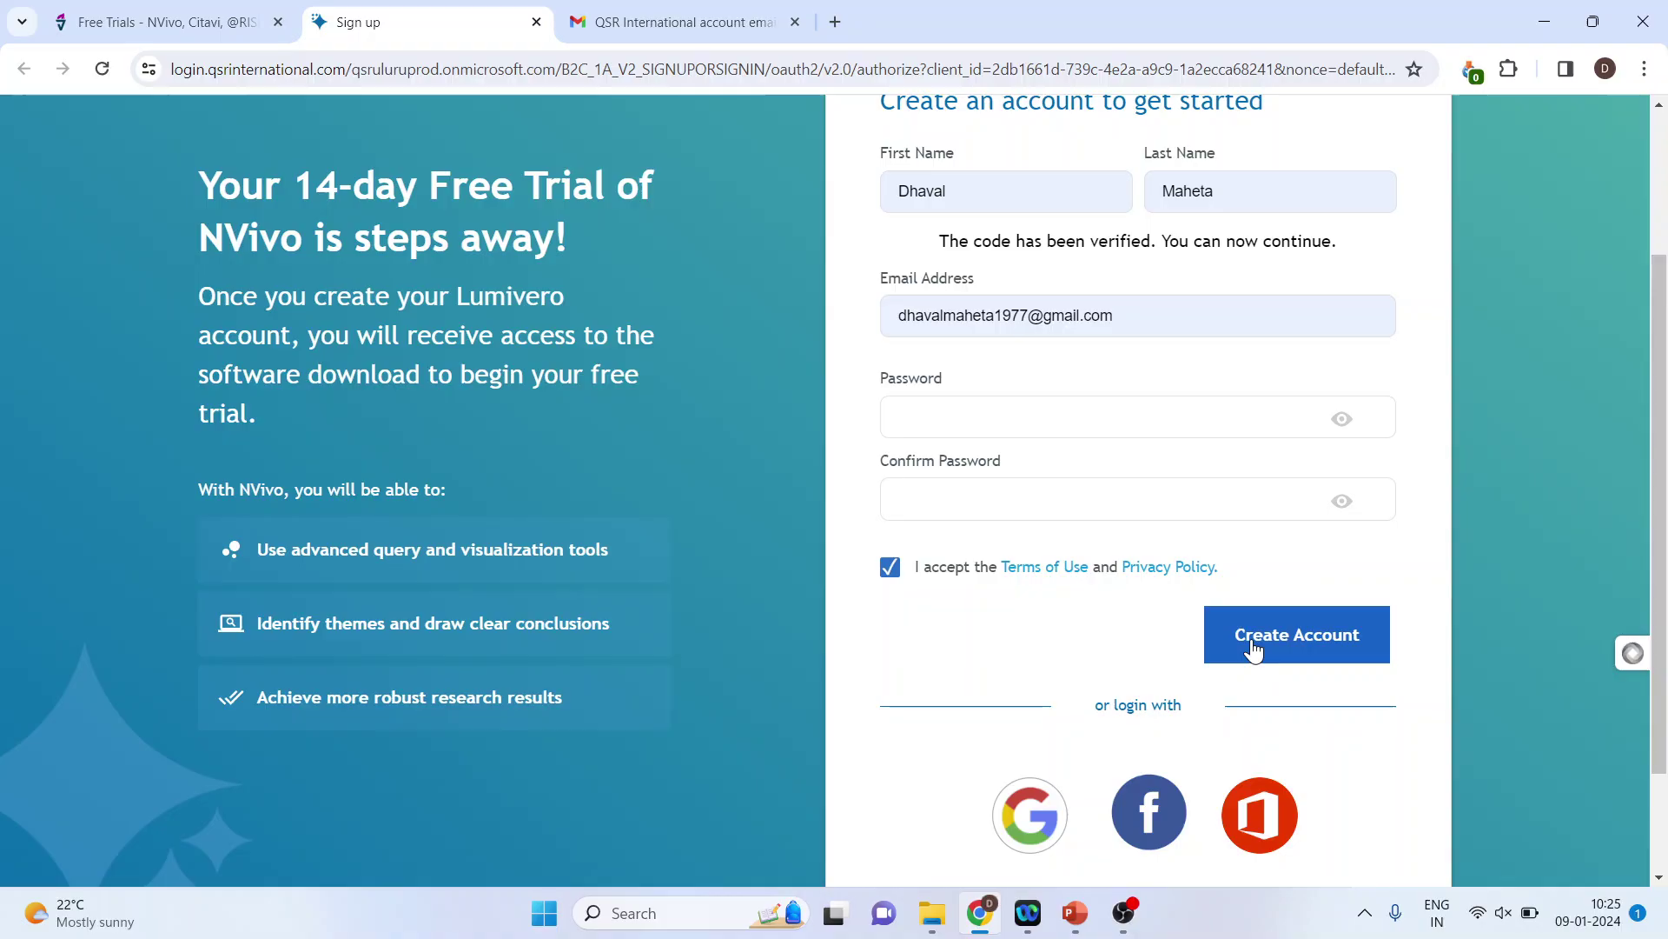
click(1252, 650)
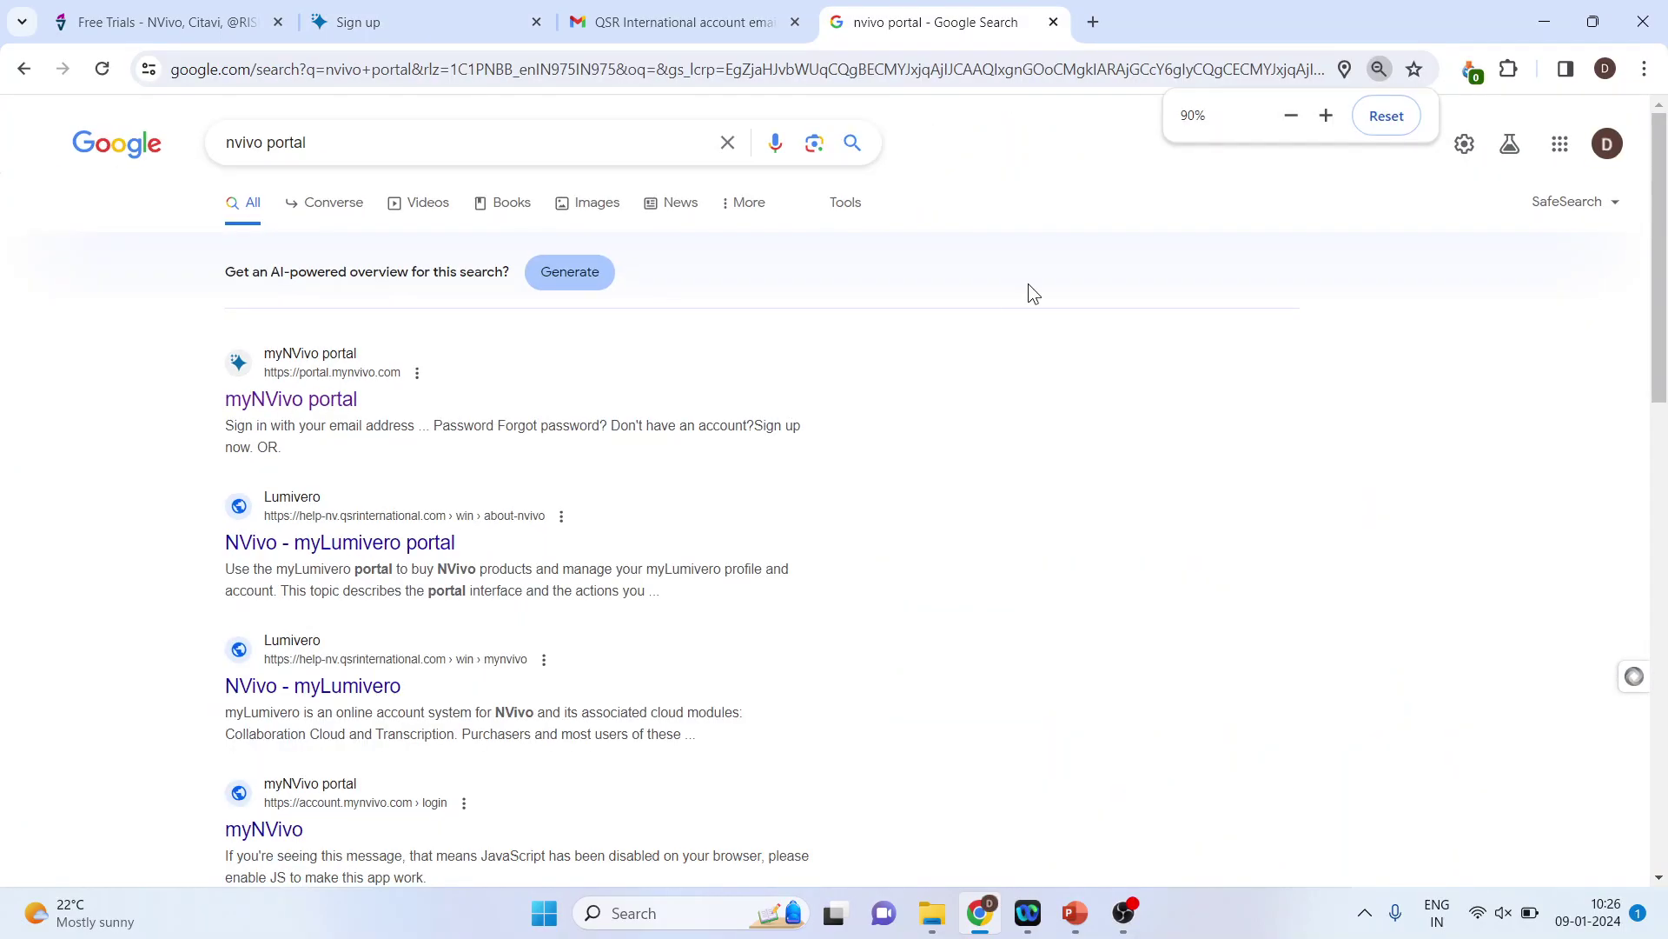
Reset Chrome's page zoom to 100% and dismiss the email autofill suggestion on the sign-in page
click(1644, 69)
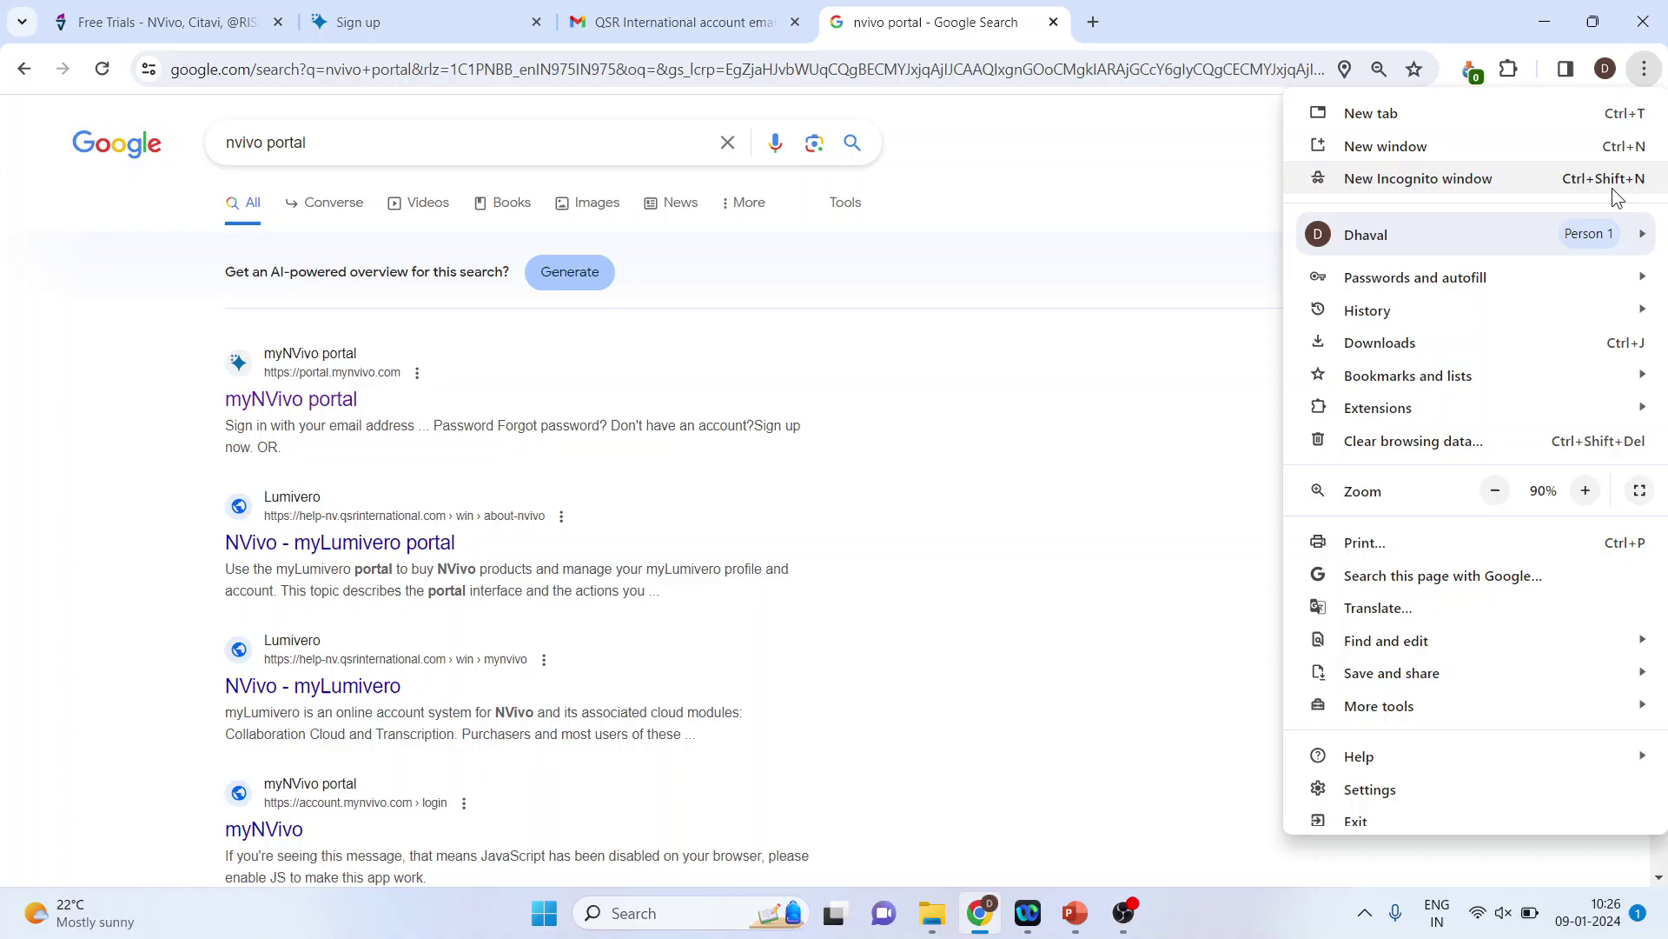
click(1591, 492)
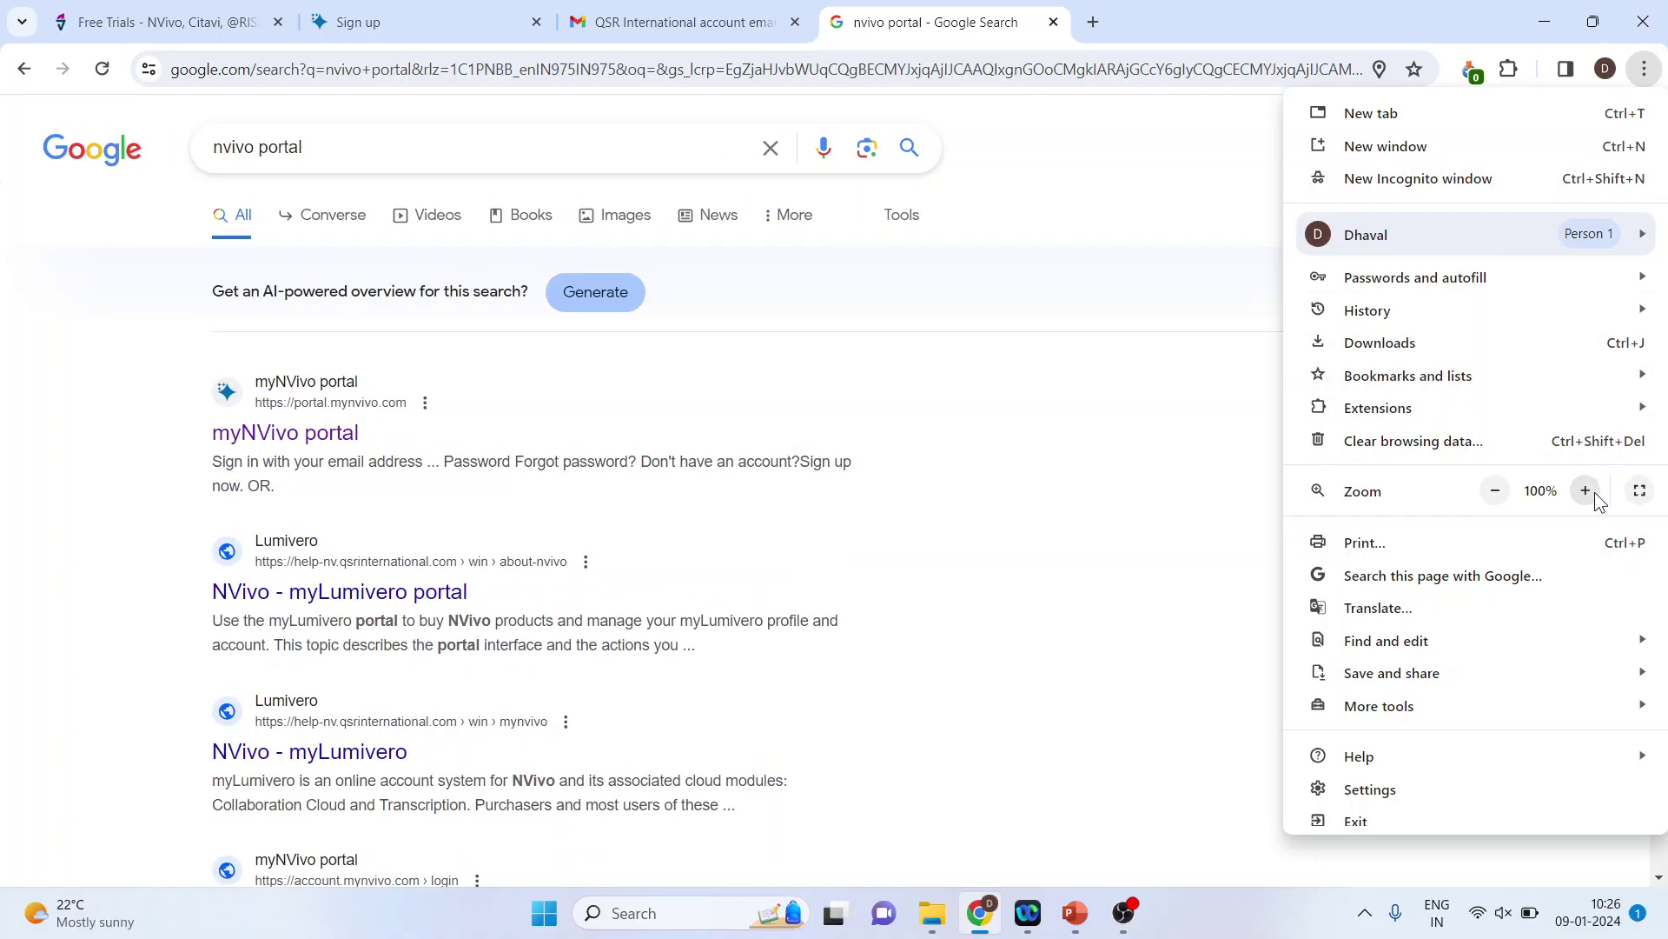
click(456, 390)
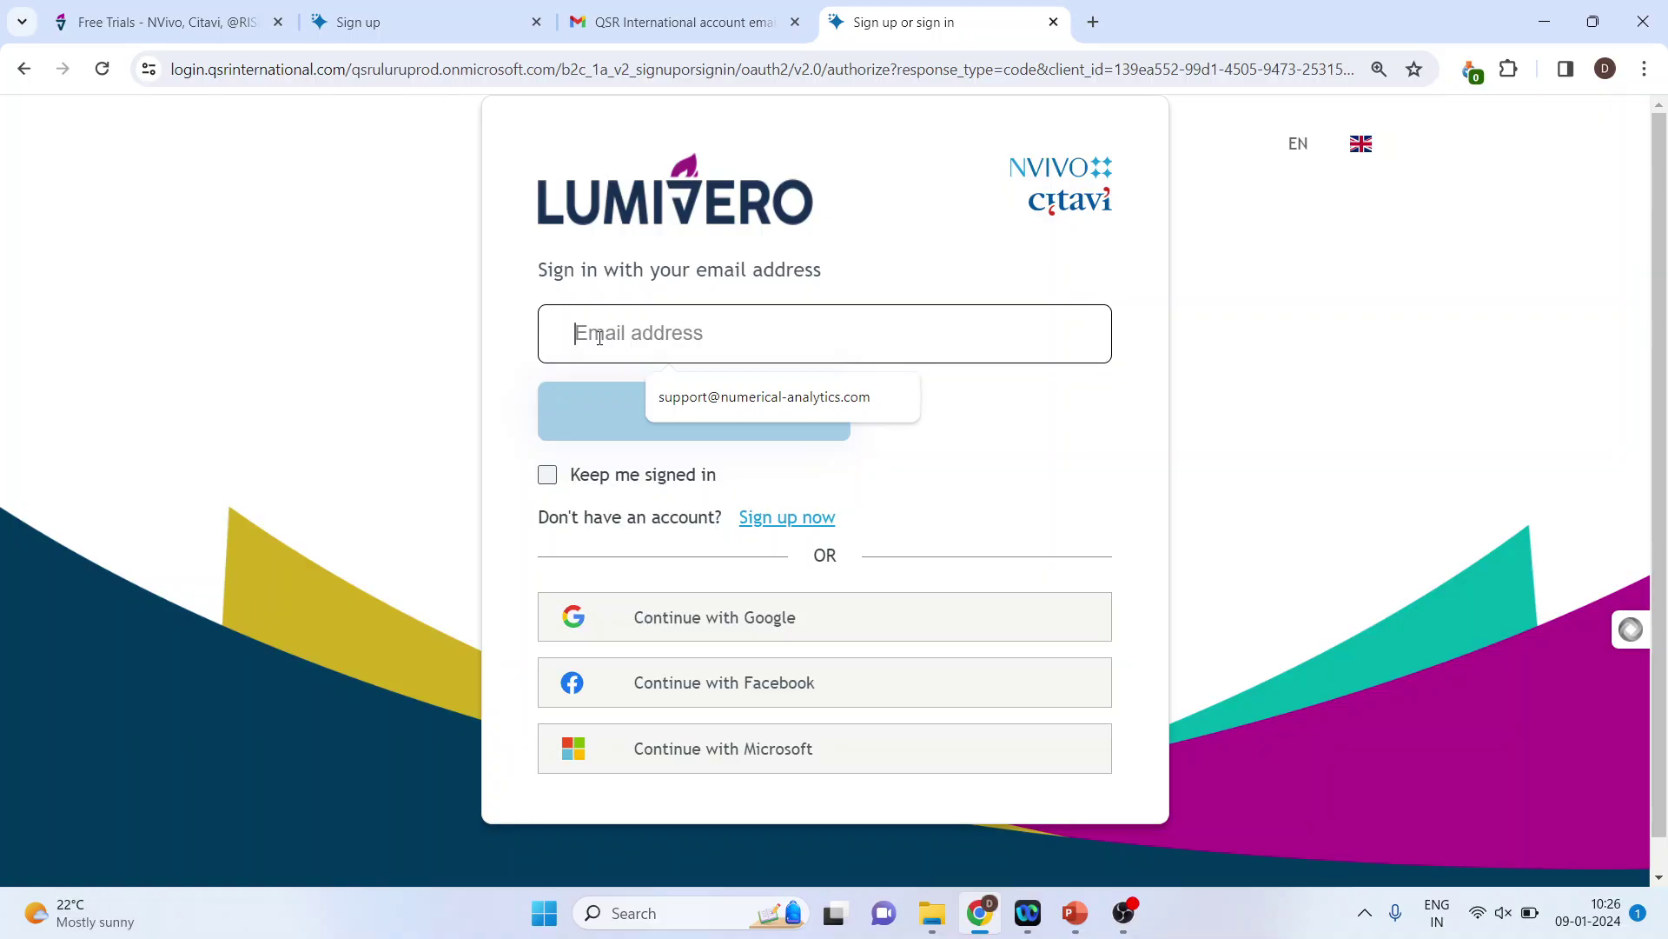
click(1013, 407)
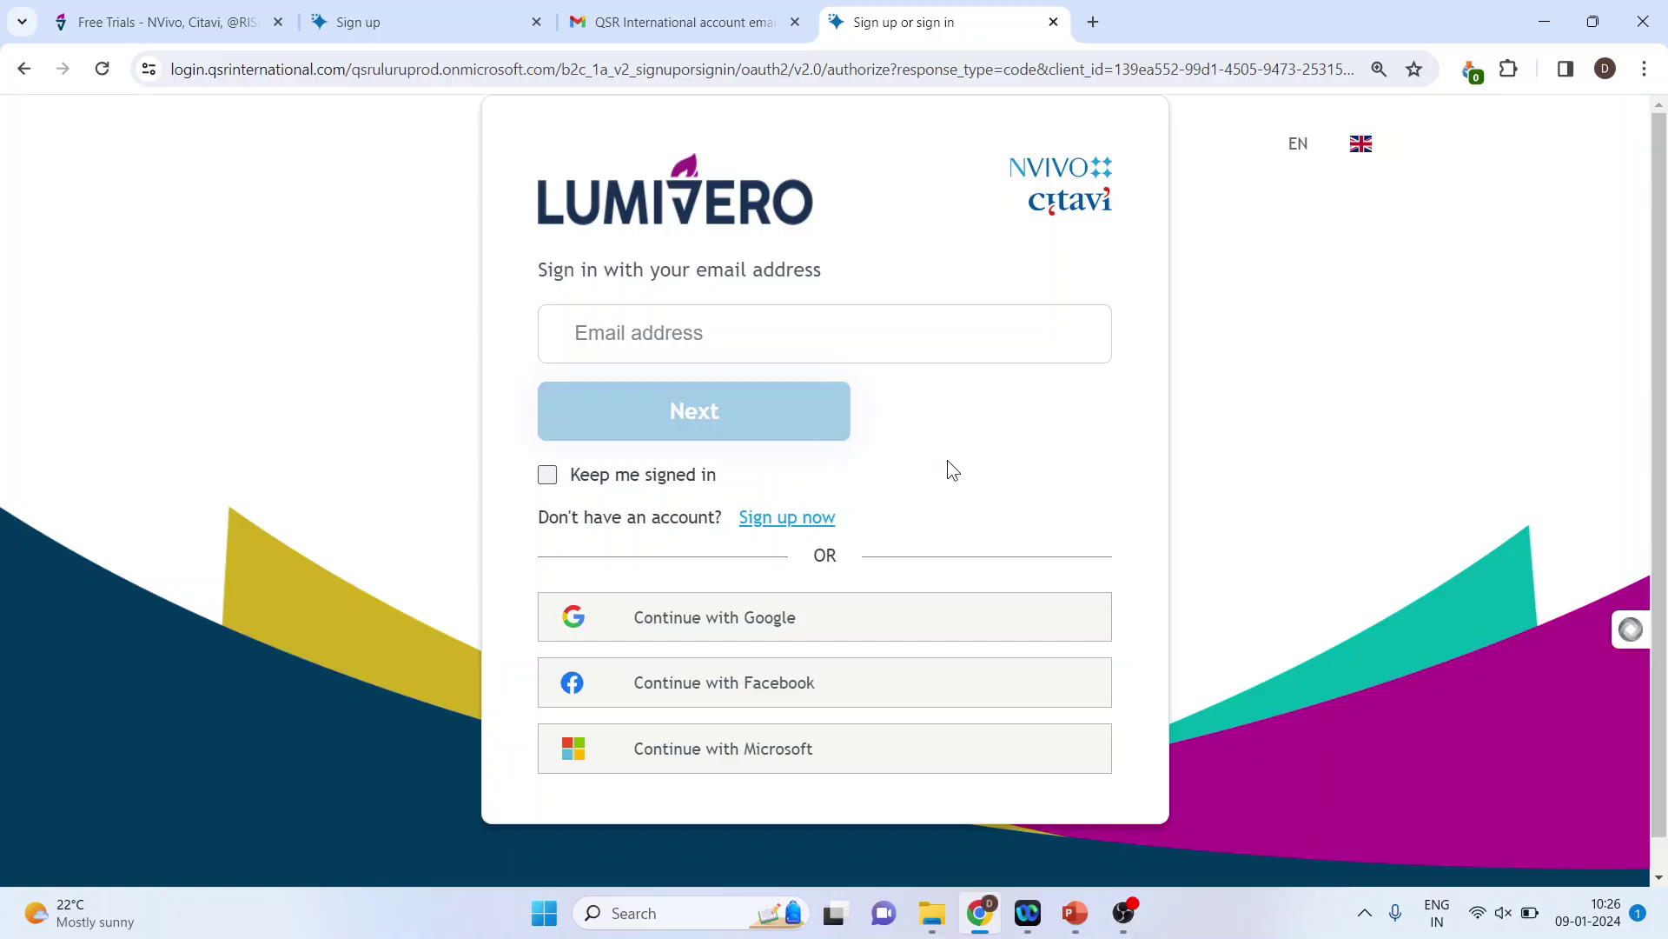
Jump to slide 3 in the slide show, then minimize Explorer, PowerPoint, Chrome and OBS
key(g)
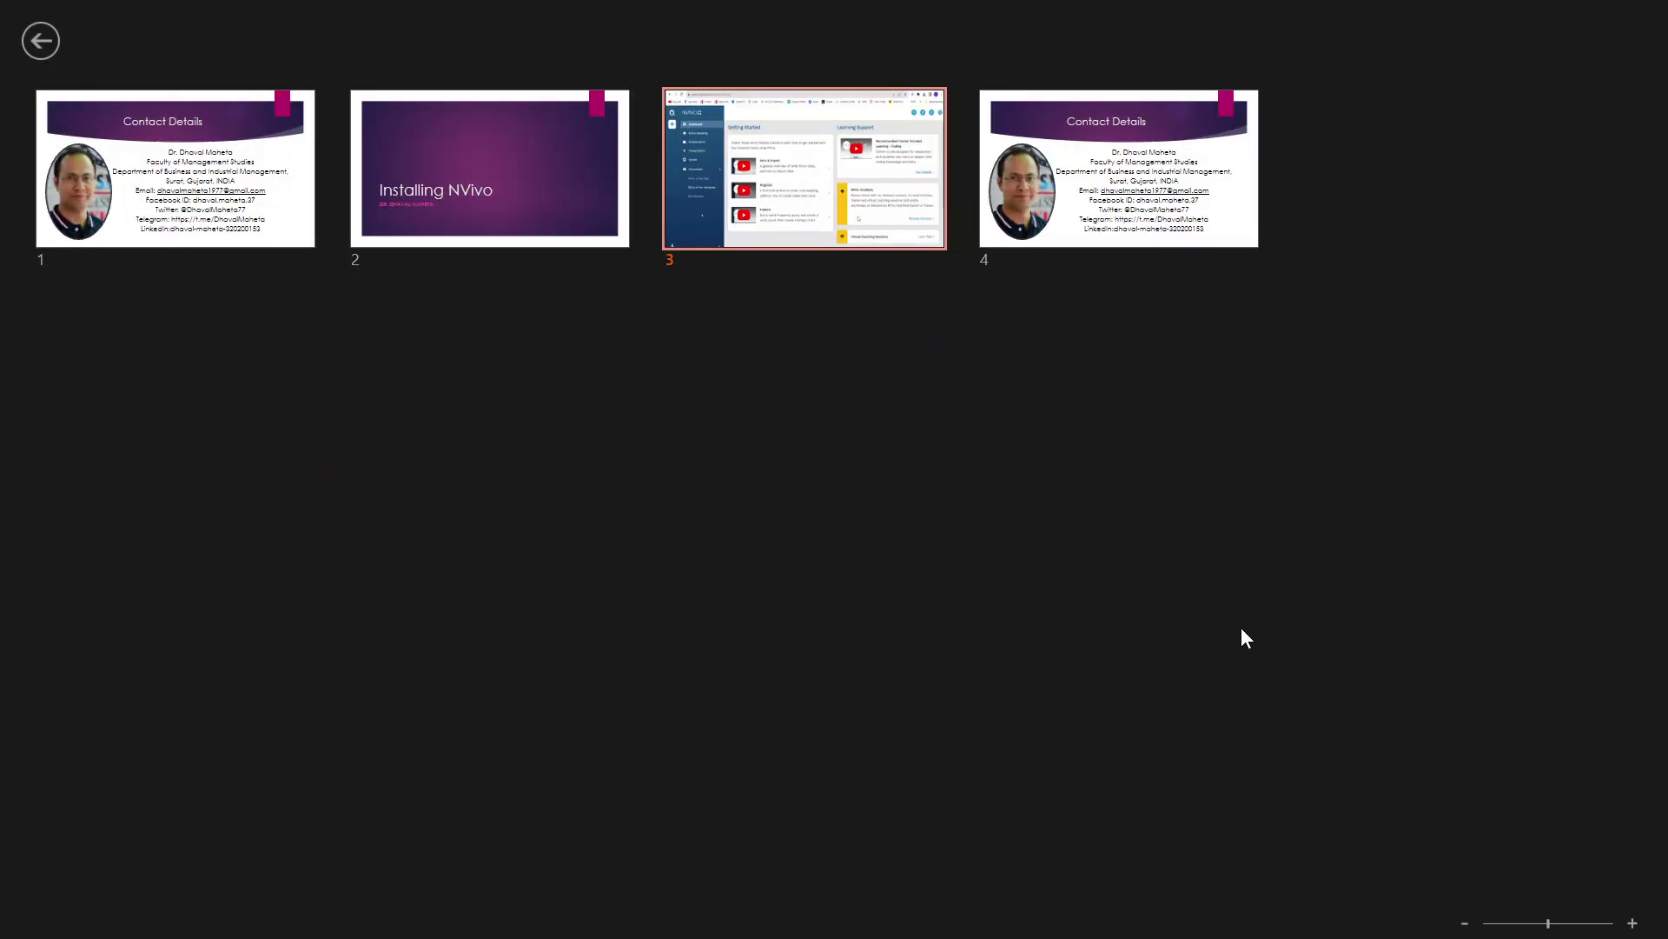
click(868, 222)
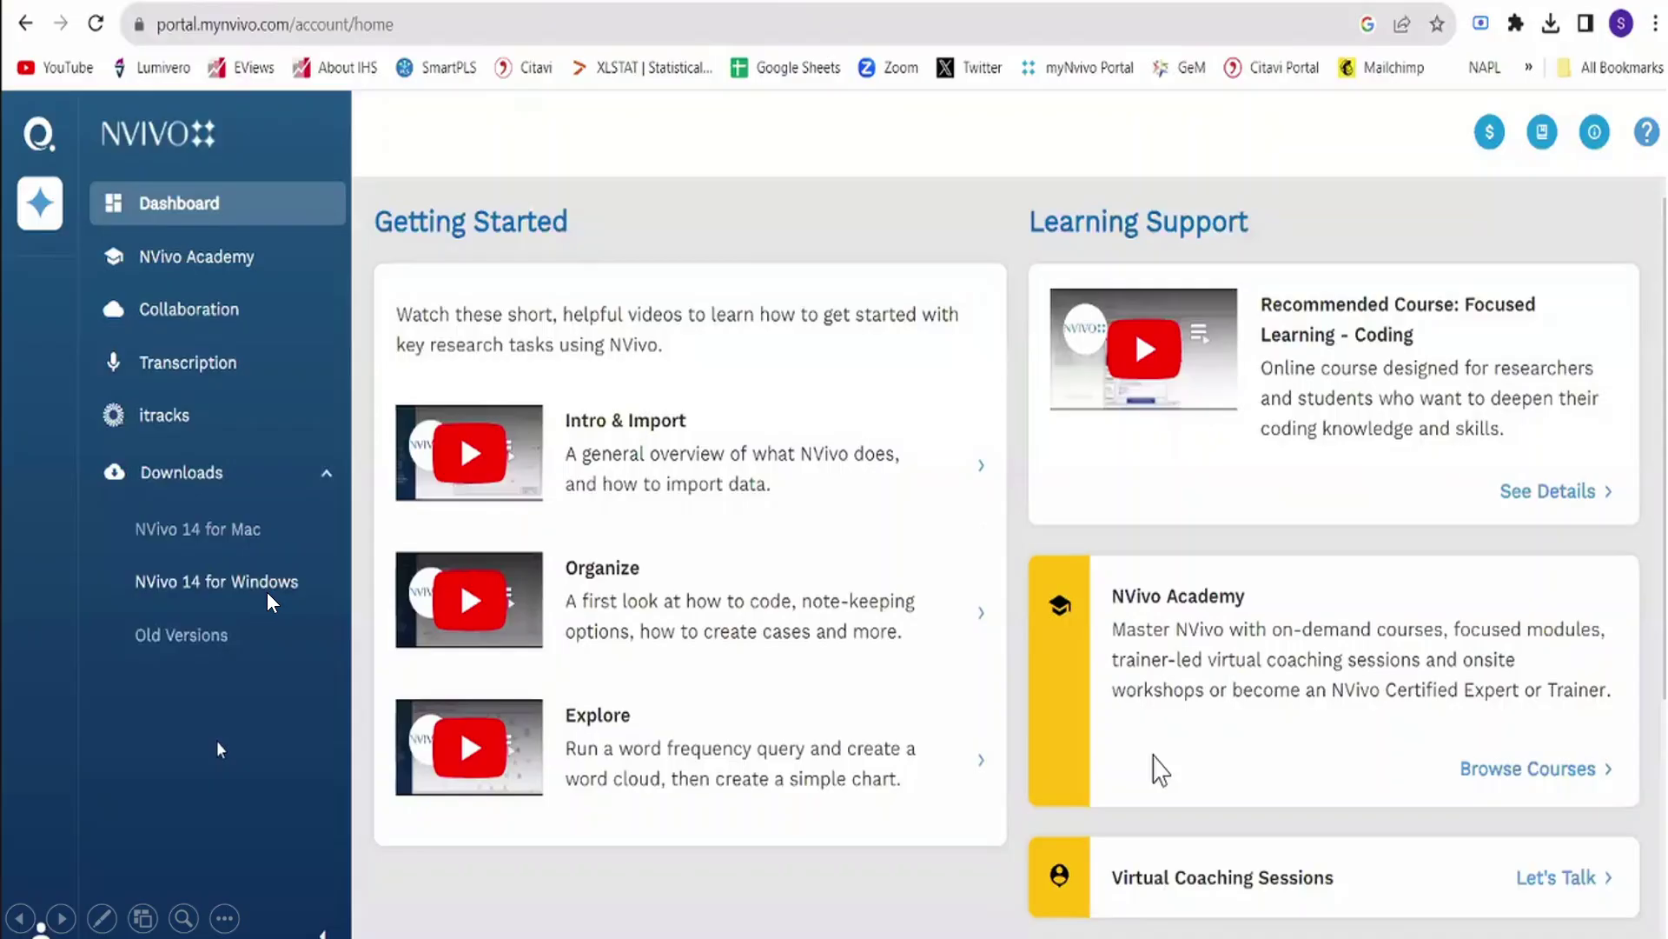
key(alt+Tab)
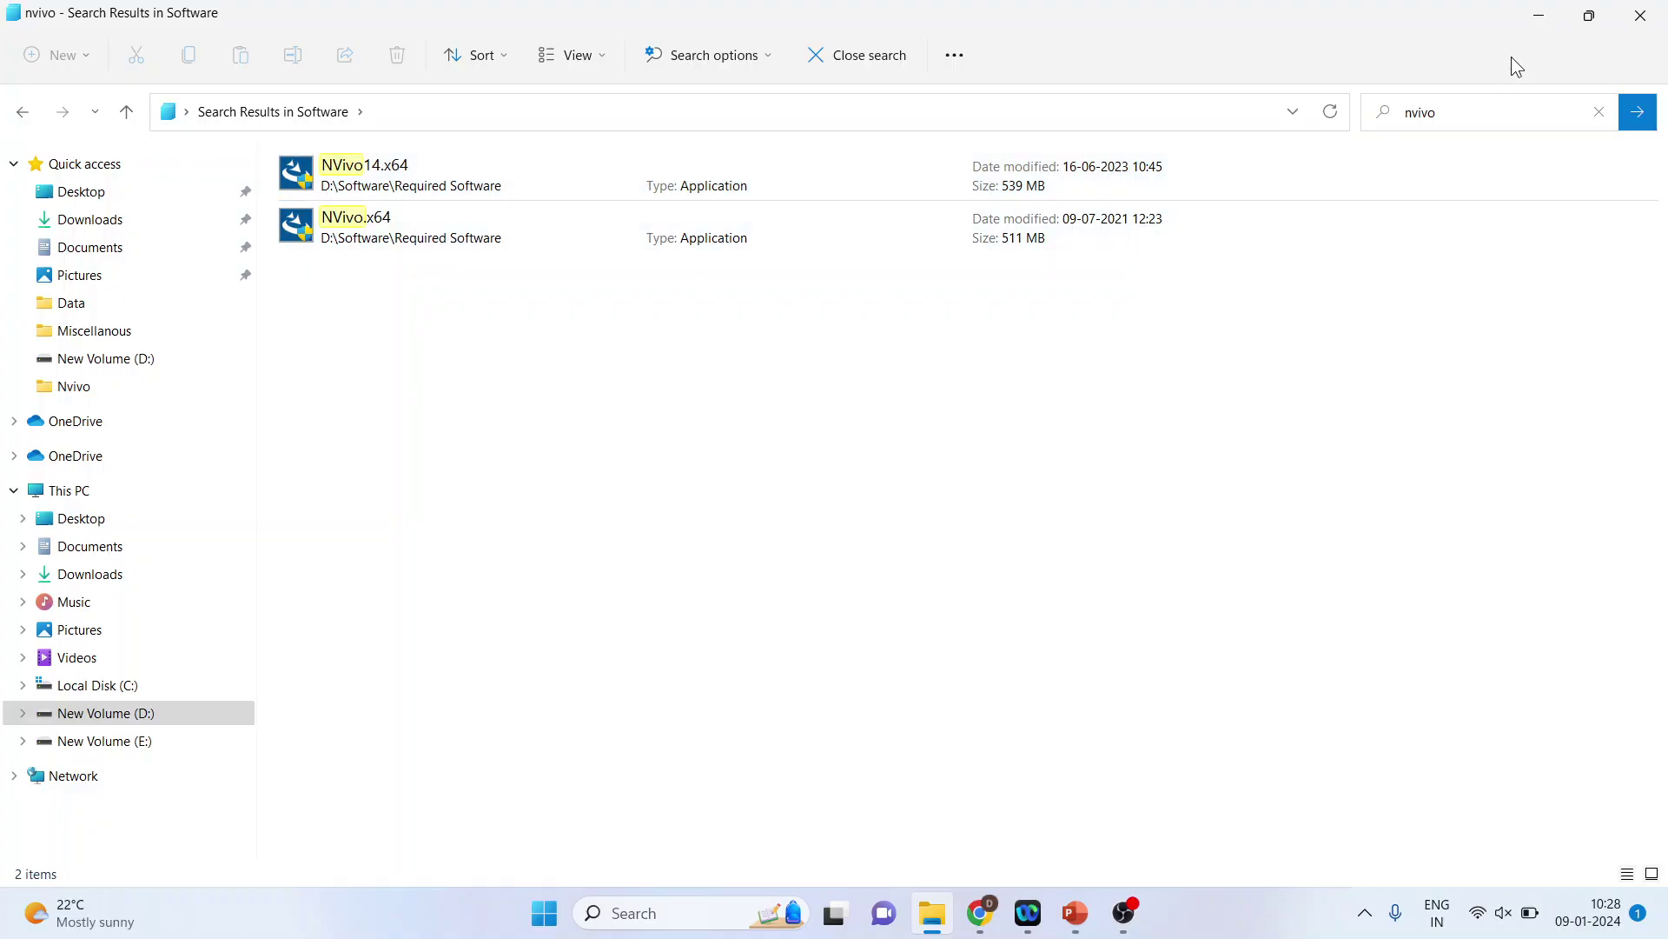
click(1543, 12)
click(1544, 12)
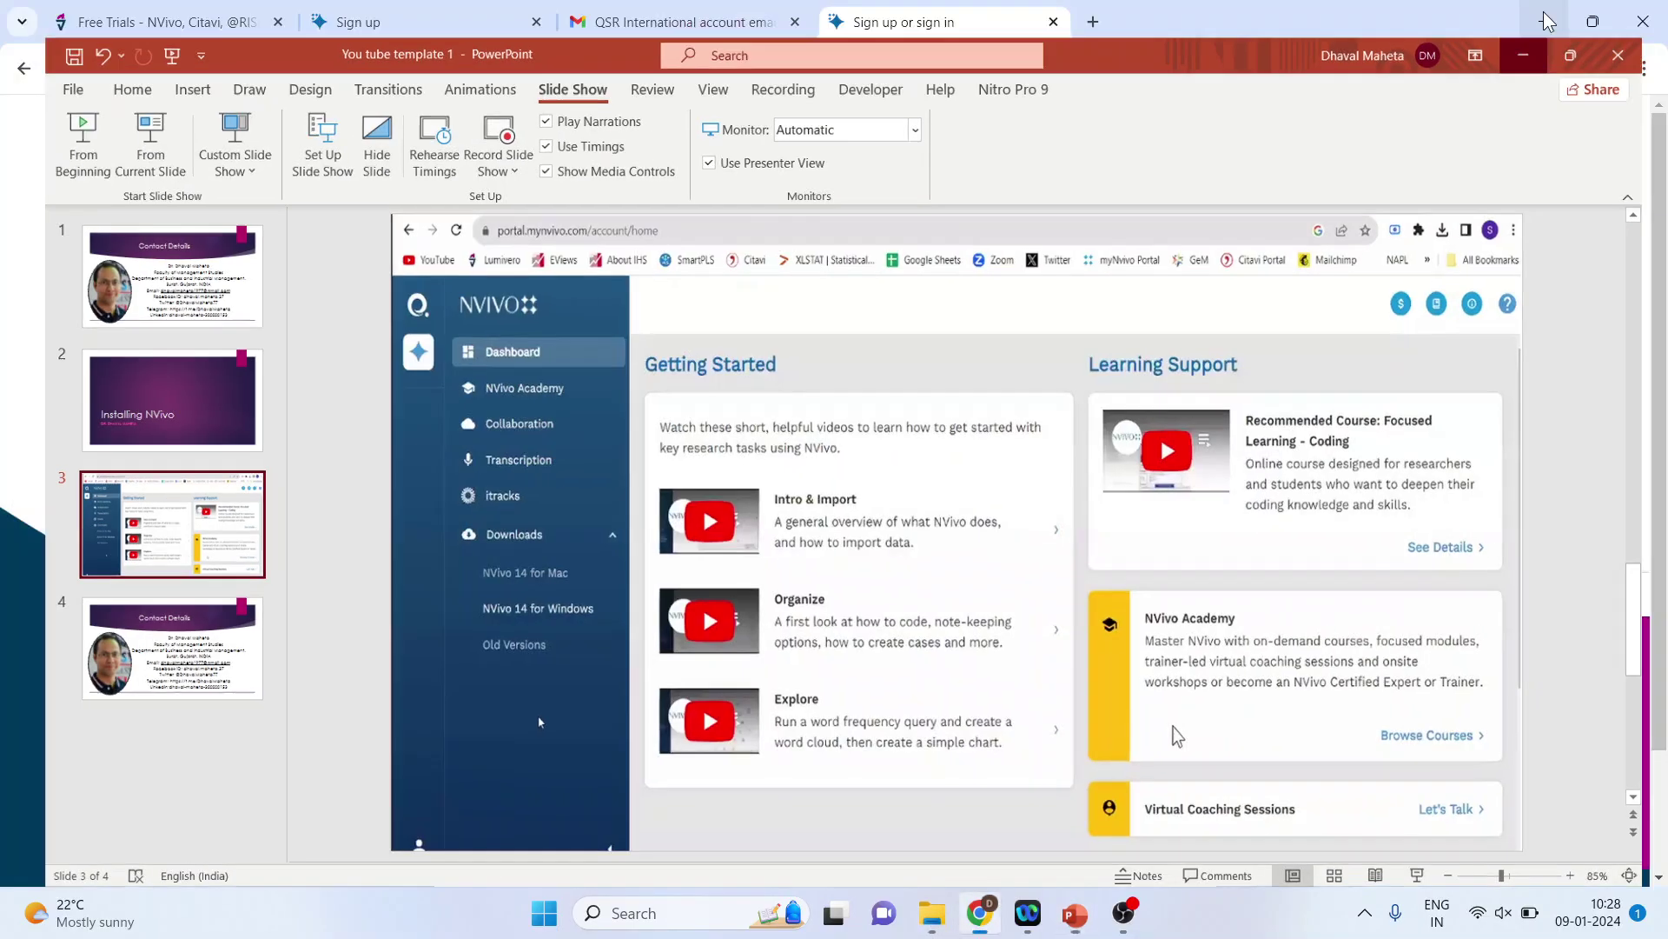
click(1543, 12)
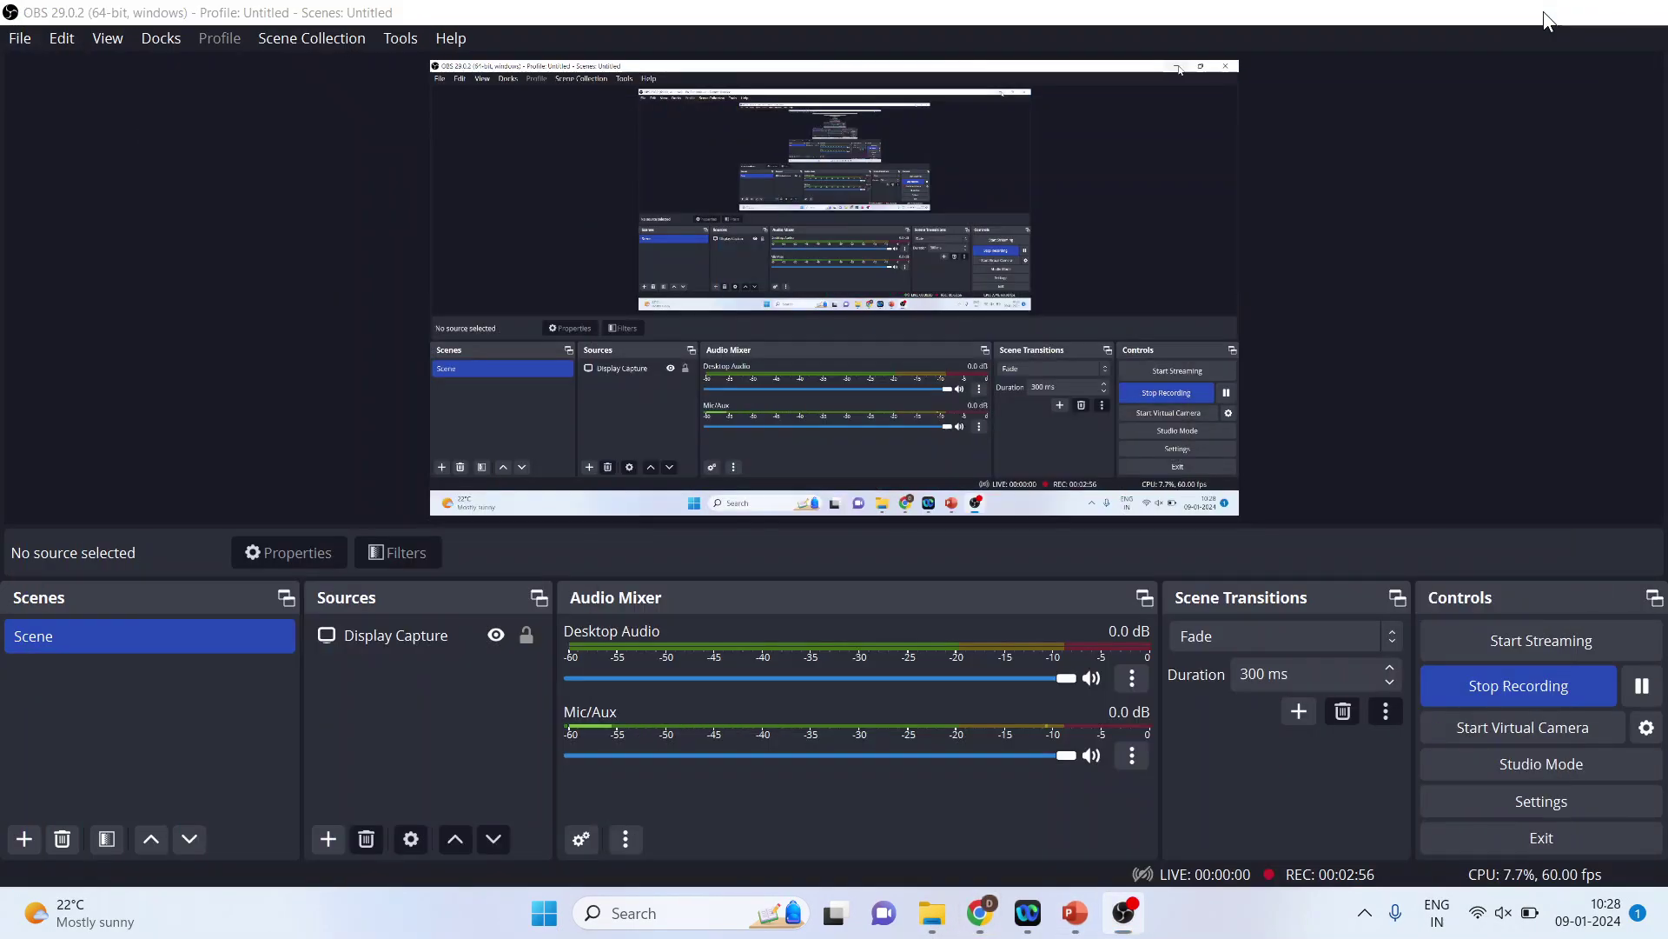
click(1544, 12)
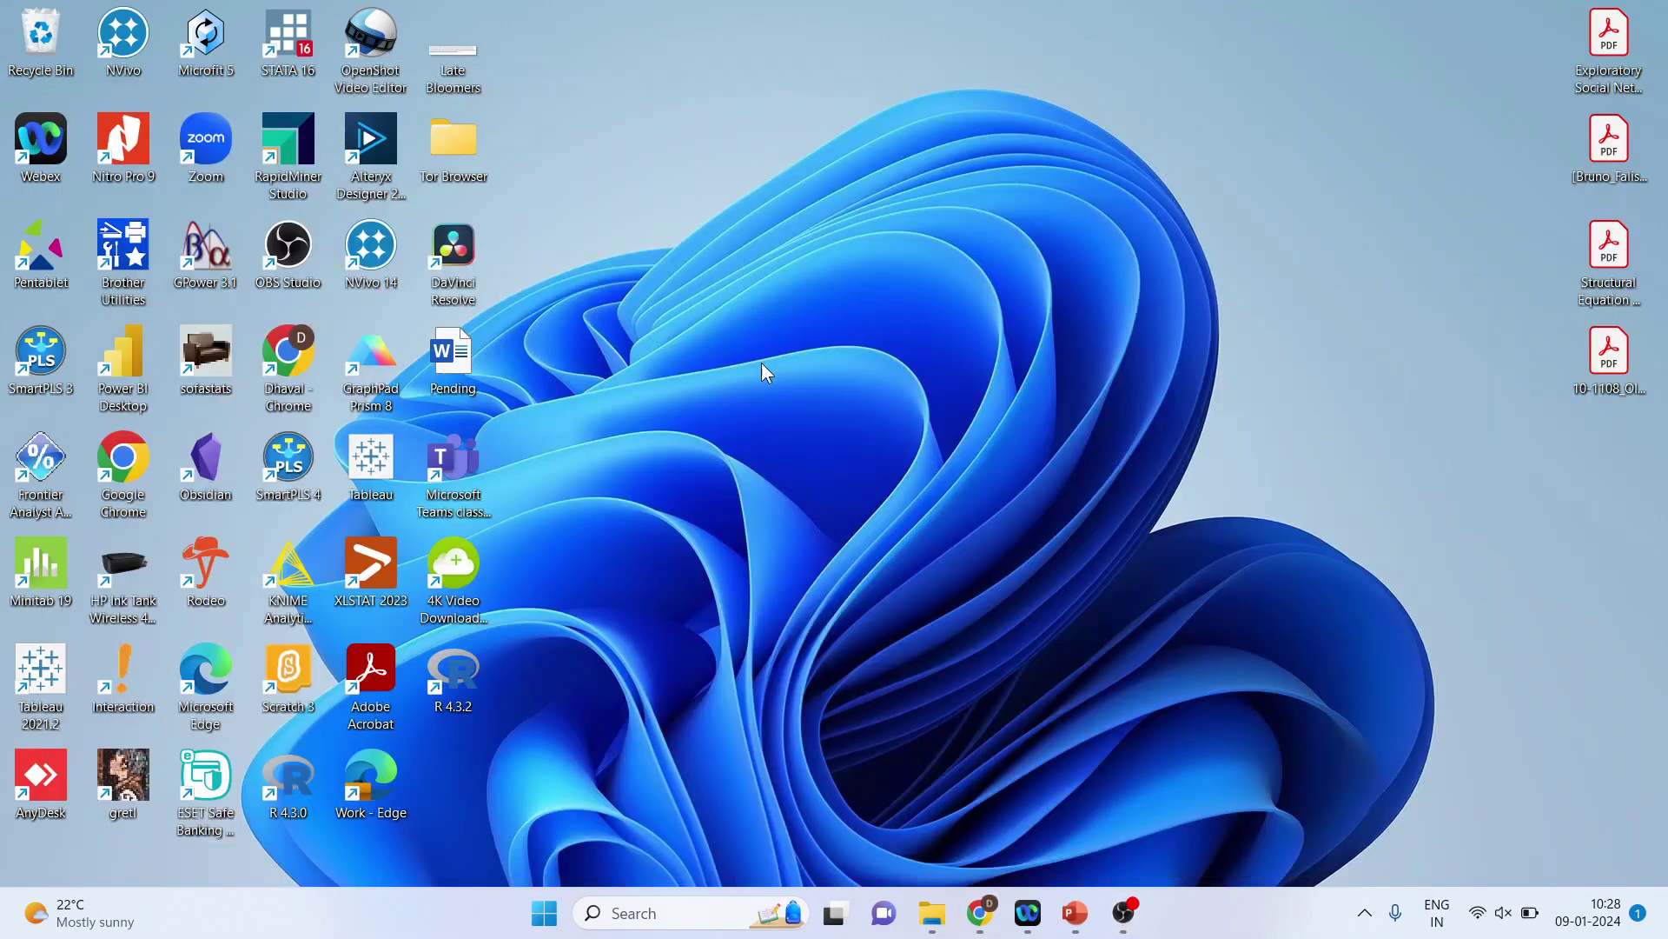
Launch NVivo 14 from its desktop shortcut
double_click(385, 258)
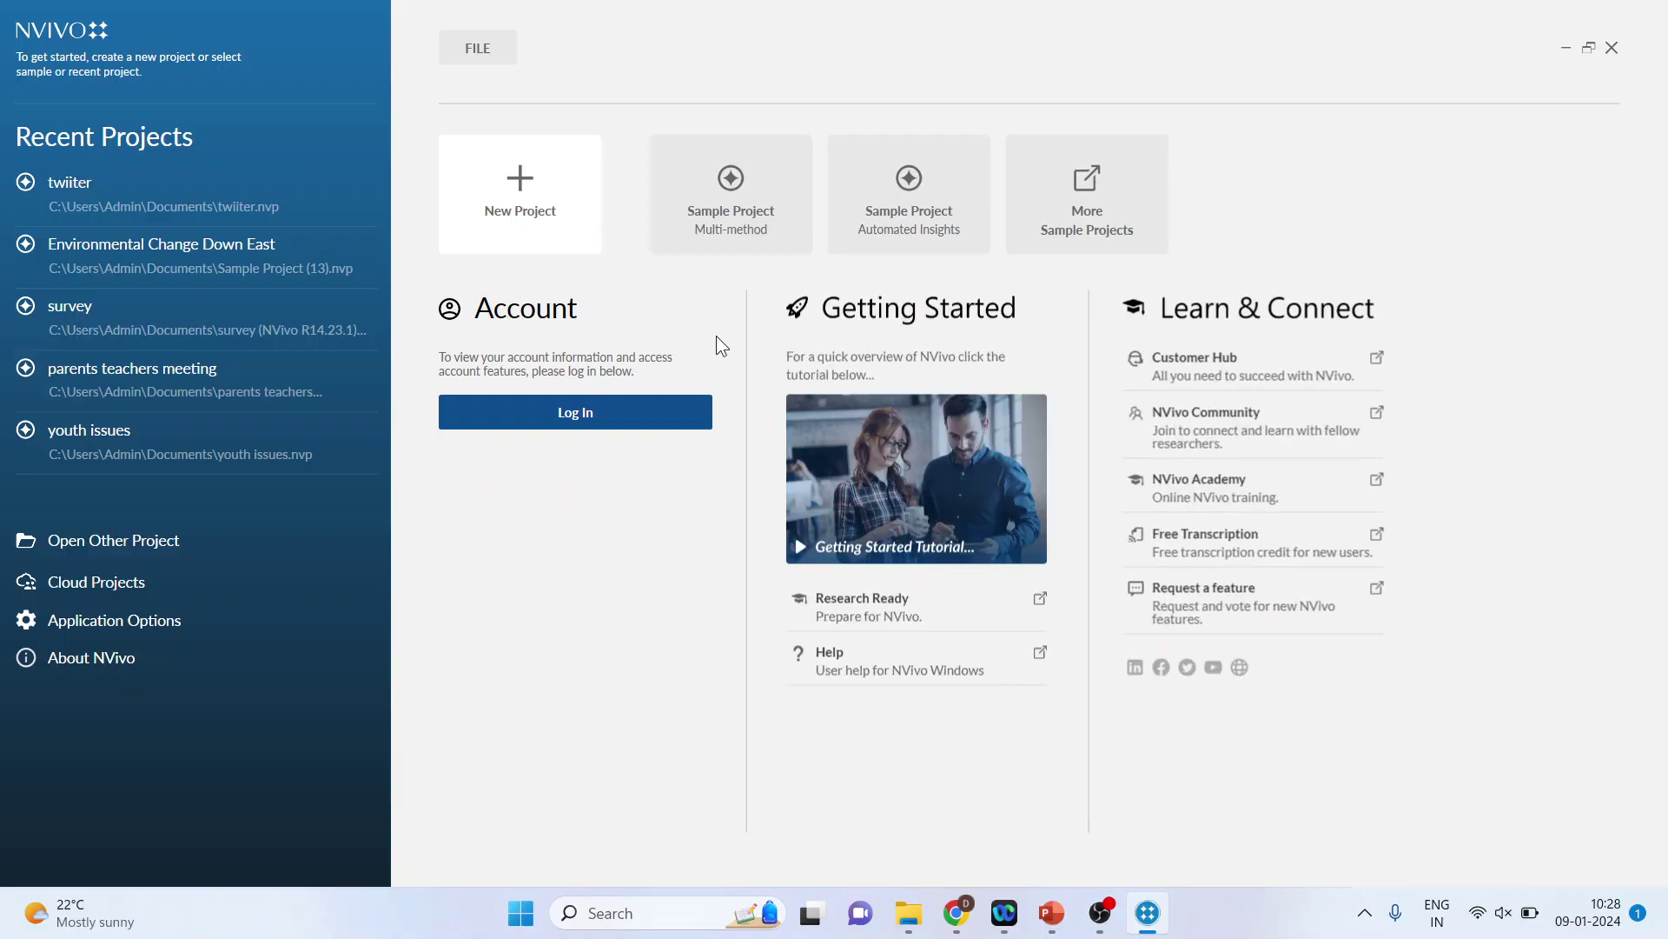
Bring PowerPoint to the front and present slide 4, Contact Details
click(1042, 914)
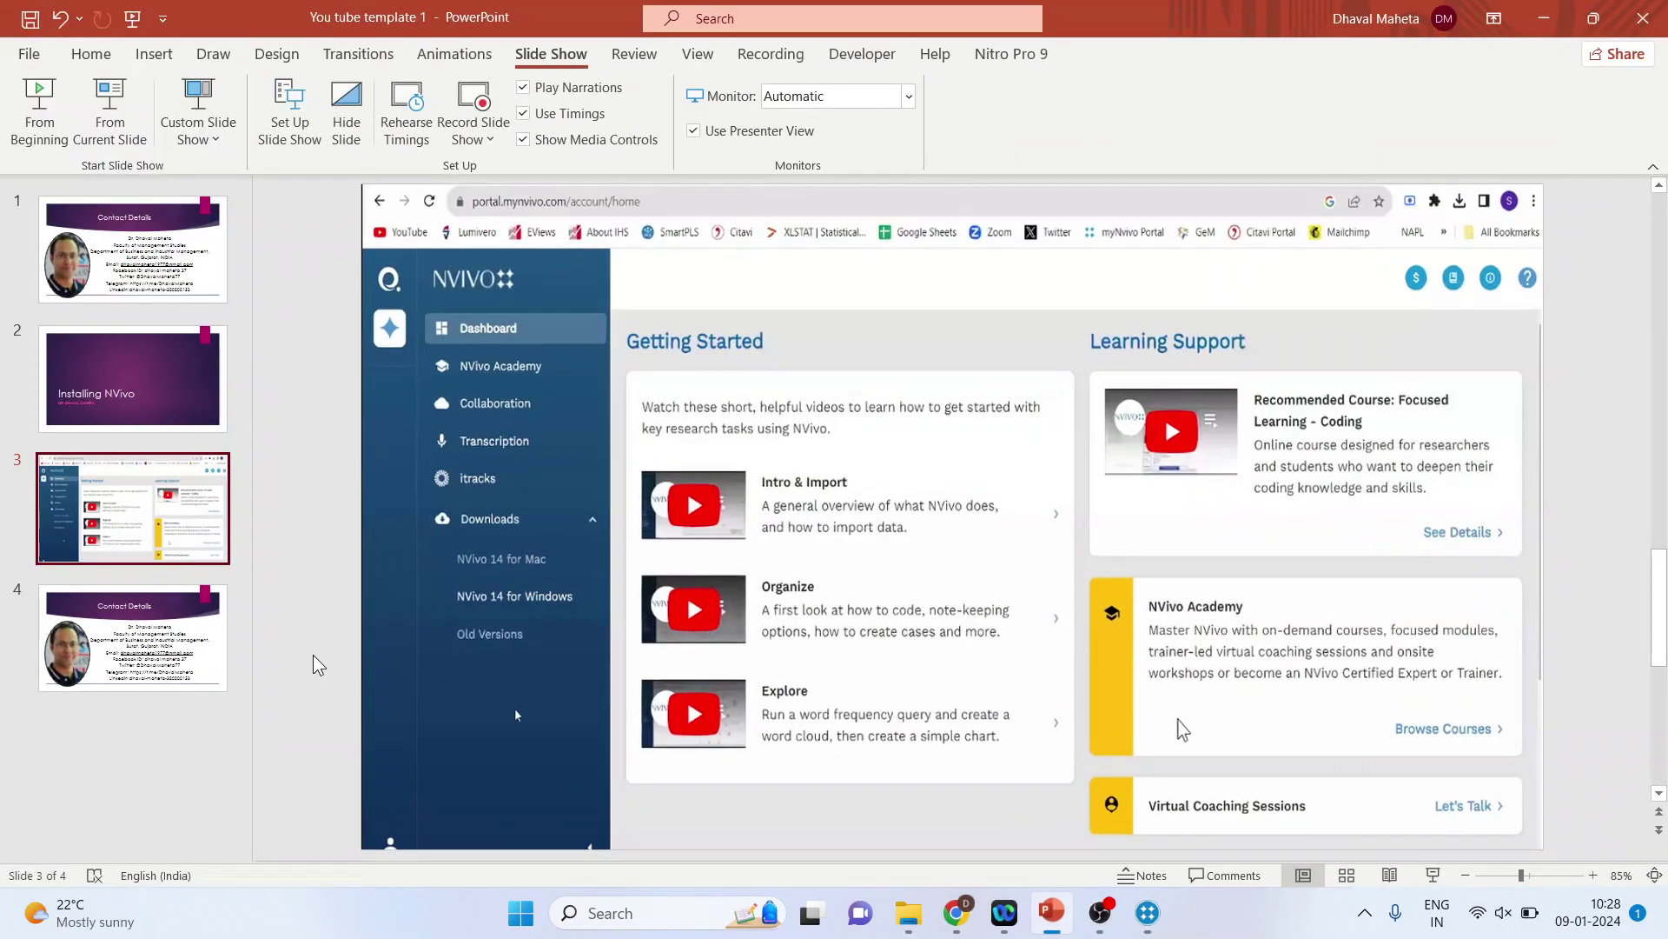
click(1434, 875)
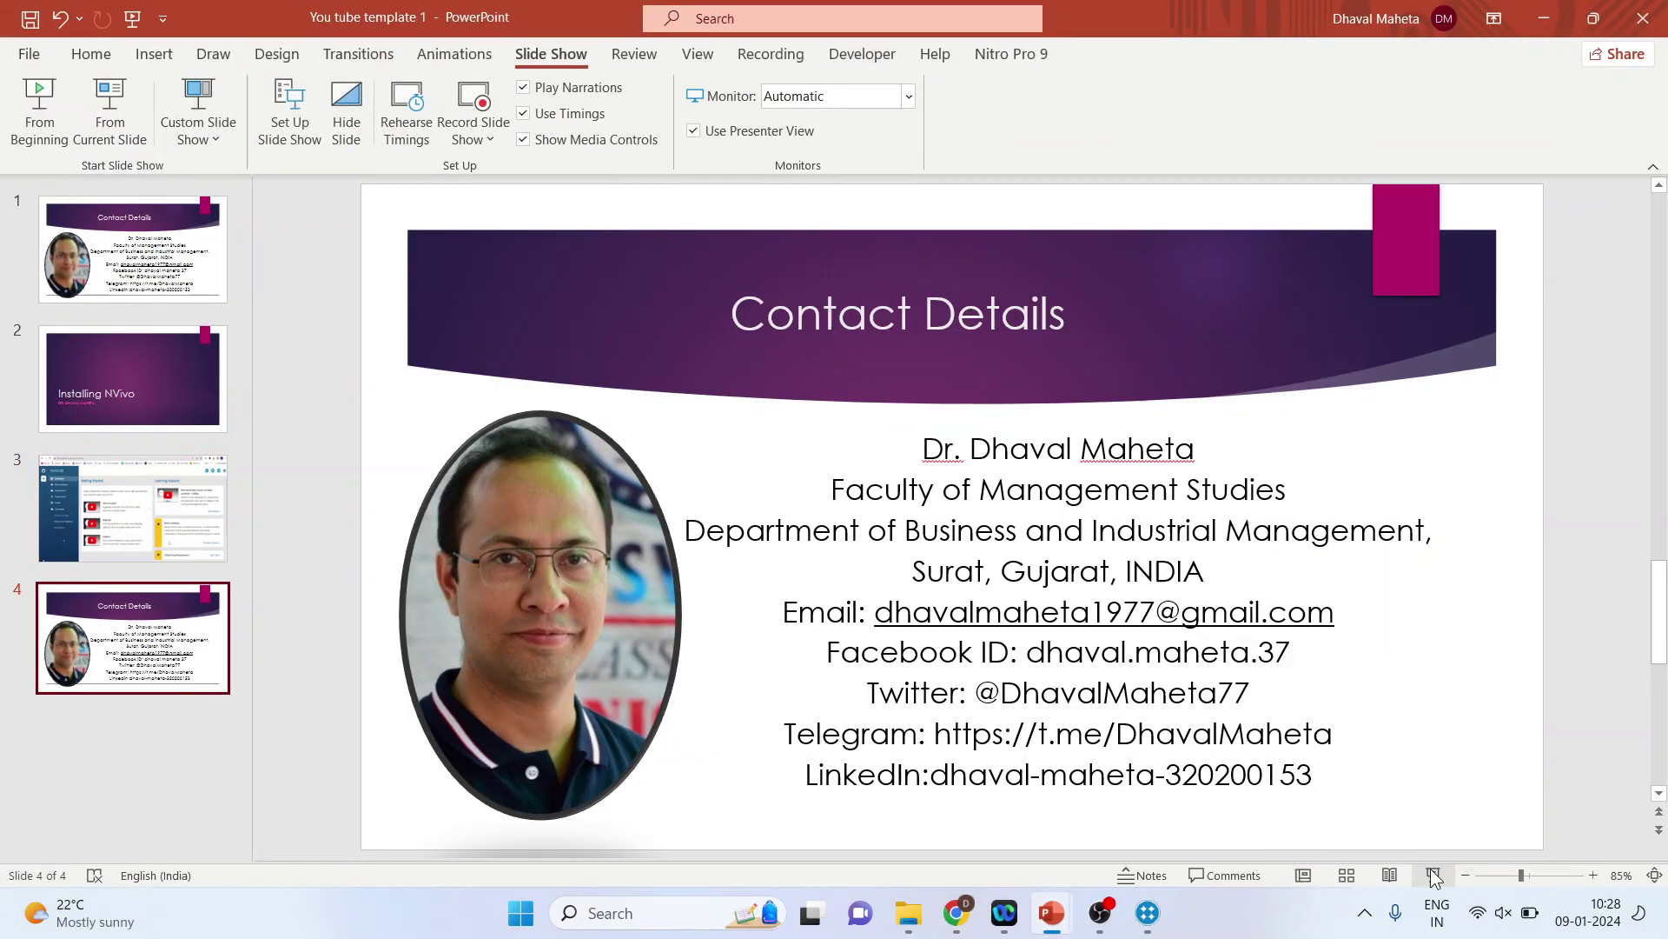